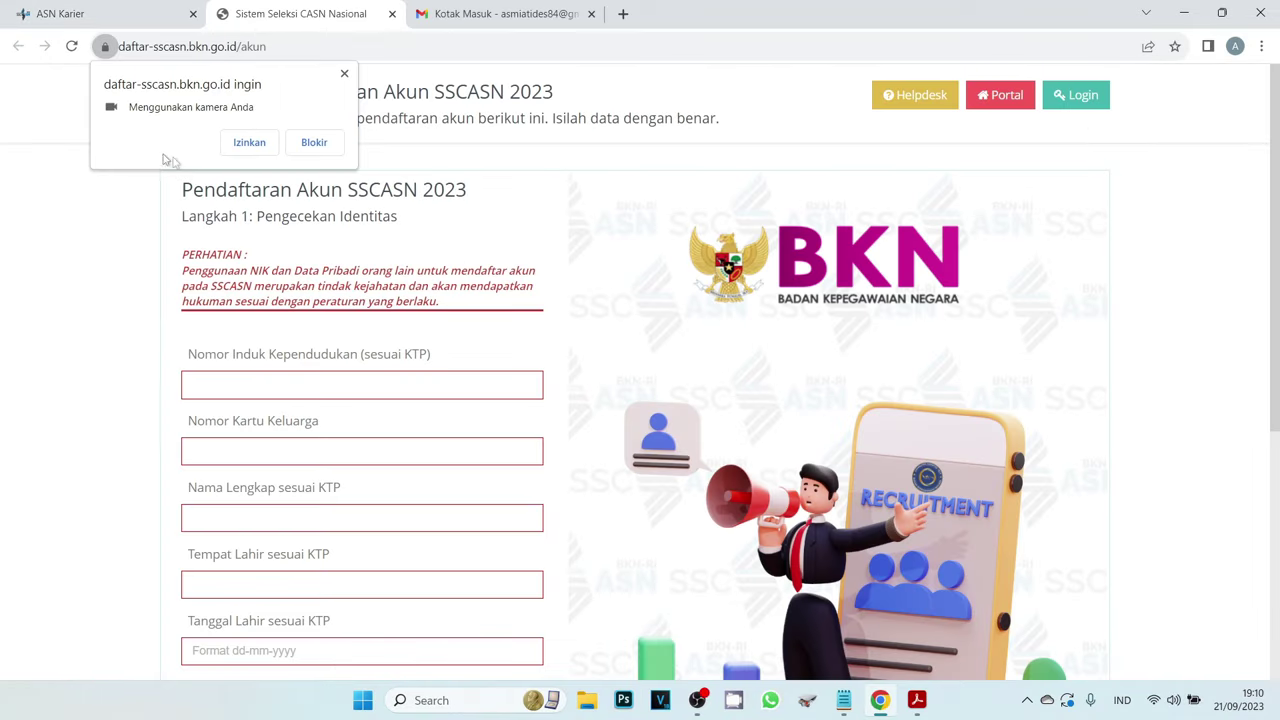
Step: Allow the site to use the camera and submit the completed identity check form of the SSCASN account registration
left_click(249, 143)
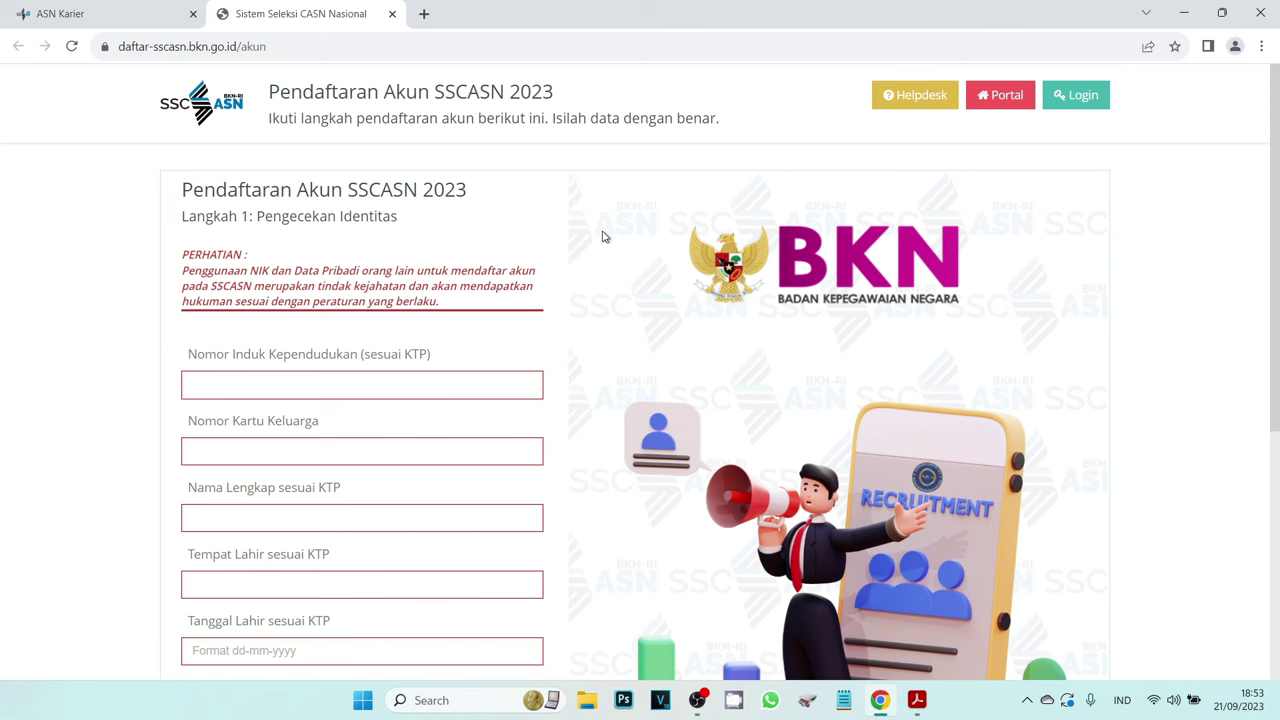
scroll(603, 236, "down", 3)
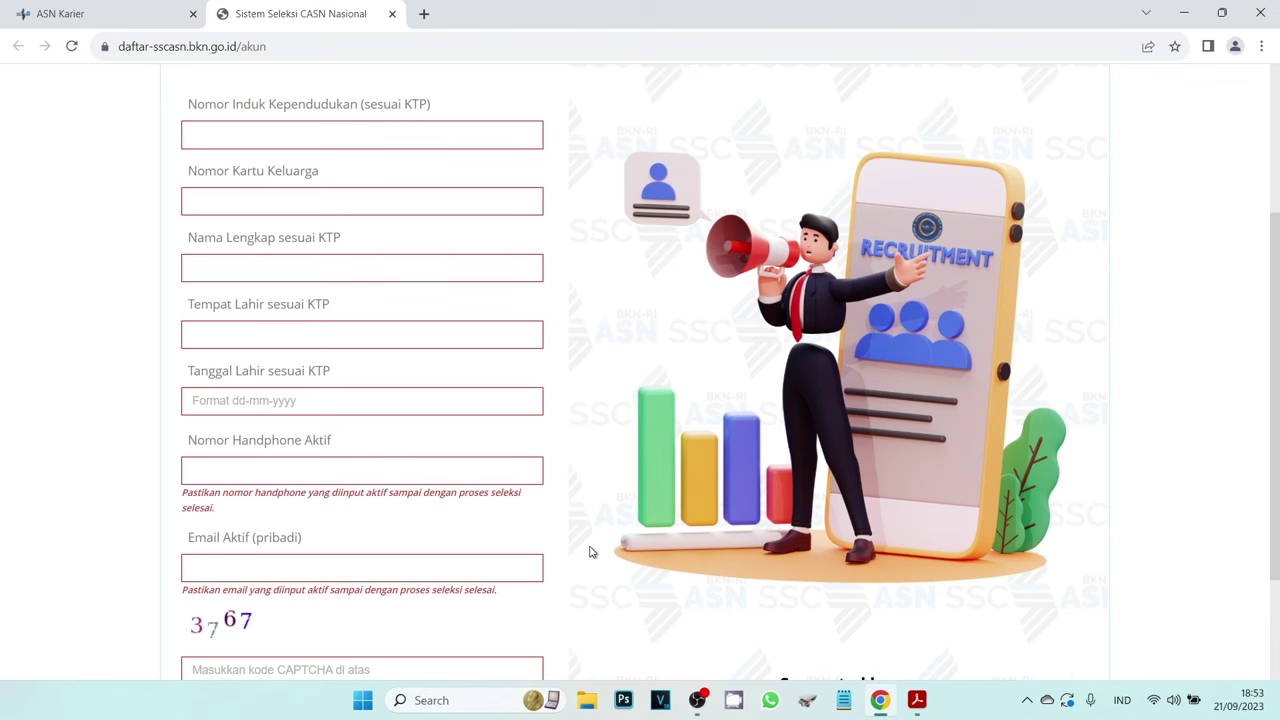
scroll(591, 551, "down", 1)
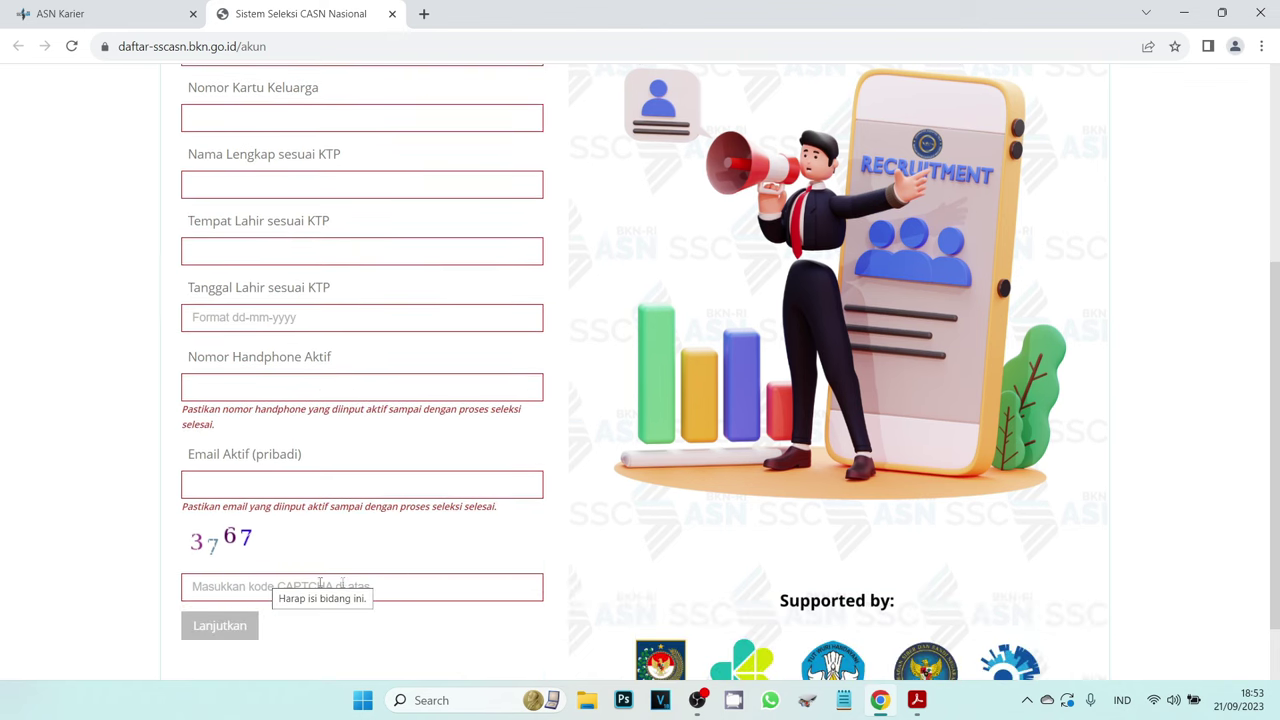
scroll(617, 537, "up", 1)
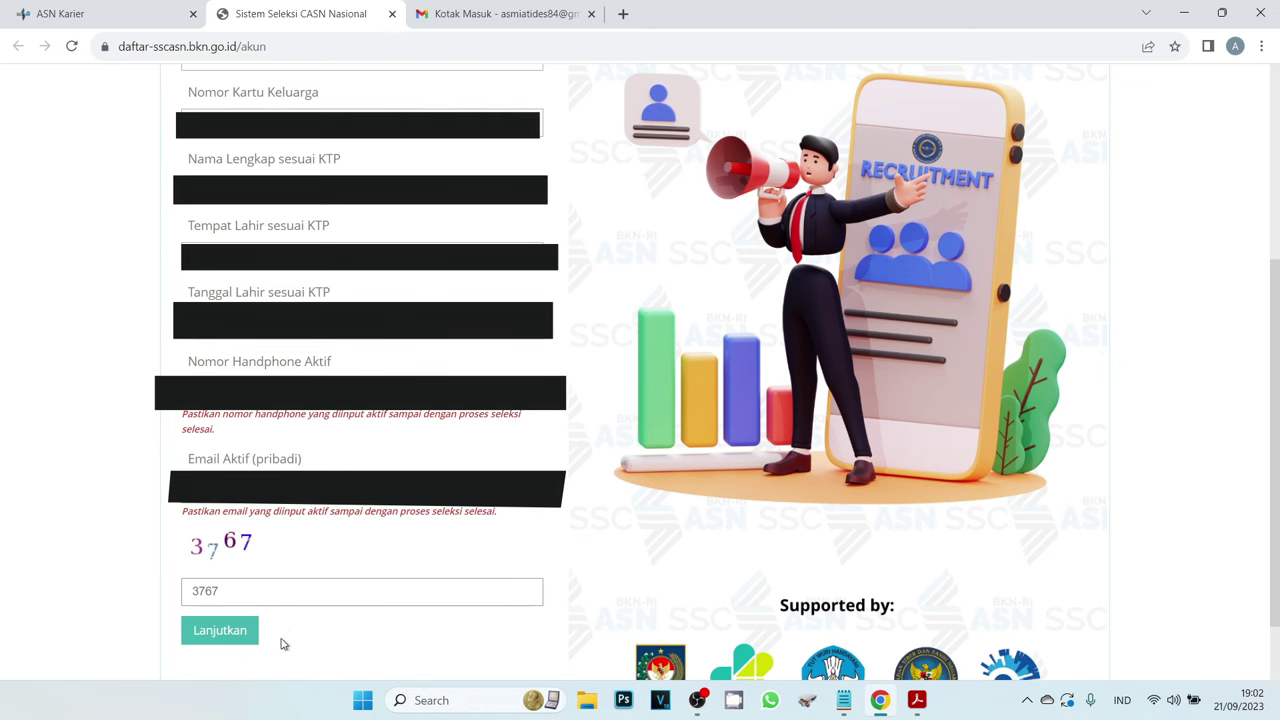
left_click(214, 638)
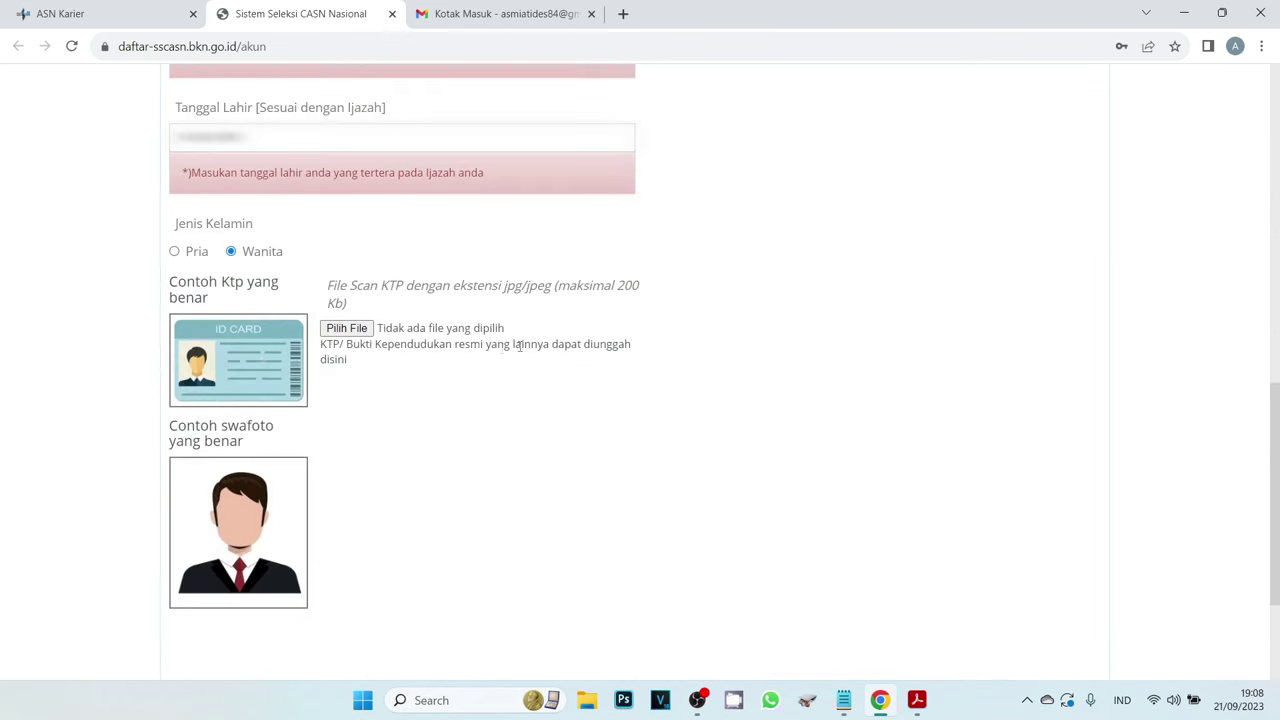
Step: Upload the KTP scan file and save the captured selfie for the account registration
left_click(346, 328)
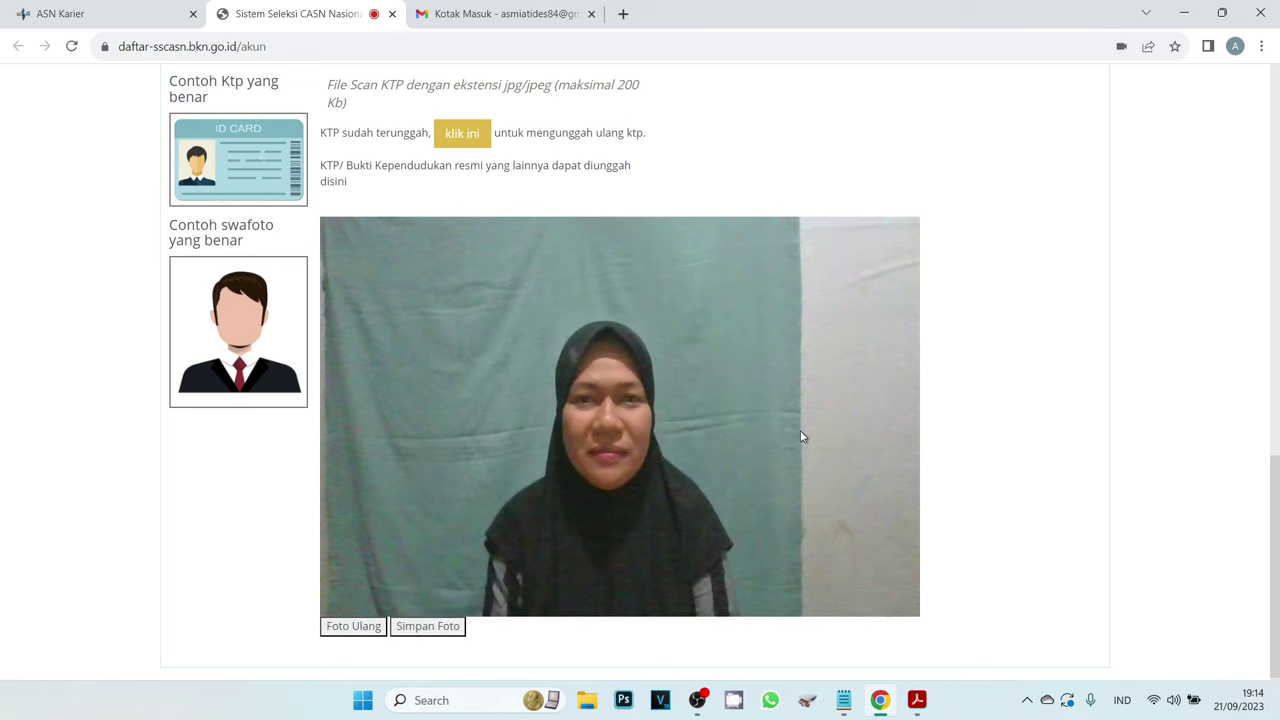
left_click(428, 628)
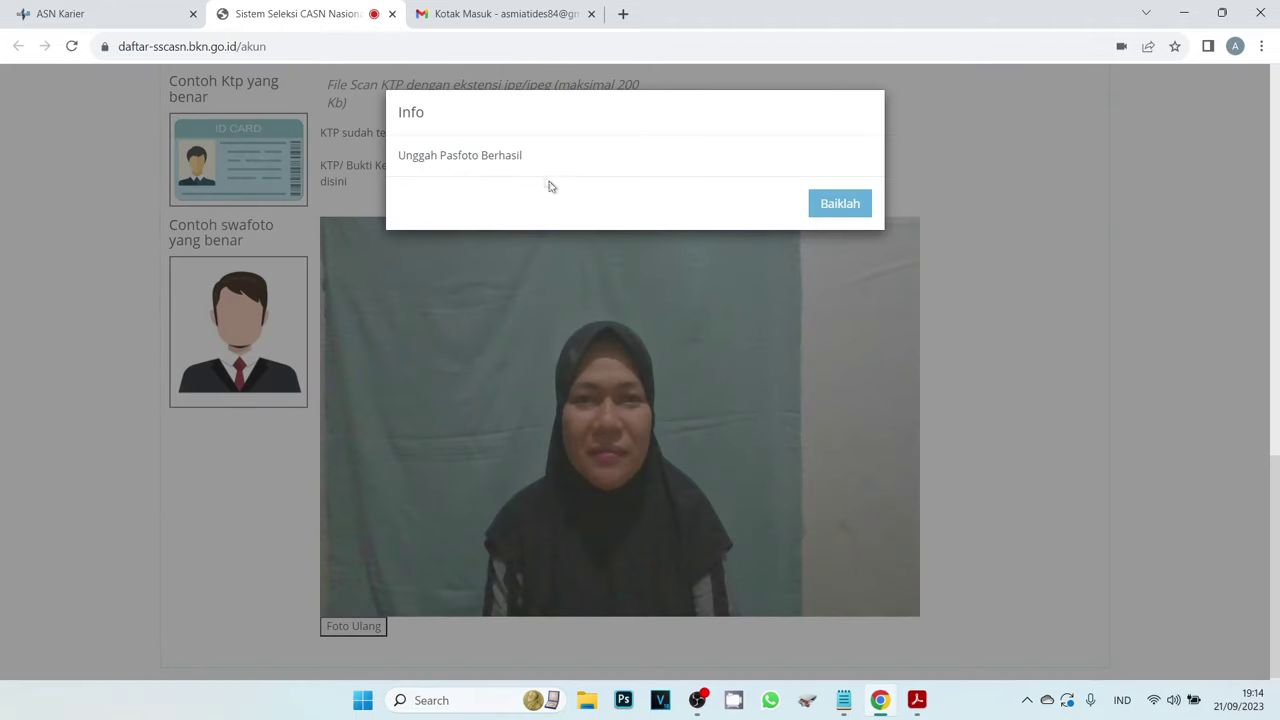
left_click(840, 205)
Step: Enter the displayed CAPTCHA code and continue to the data re-check stage of the account registration
left_click(773, 188)
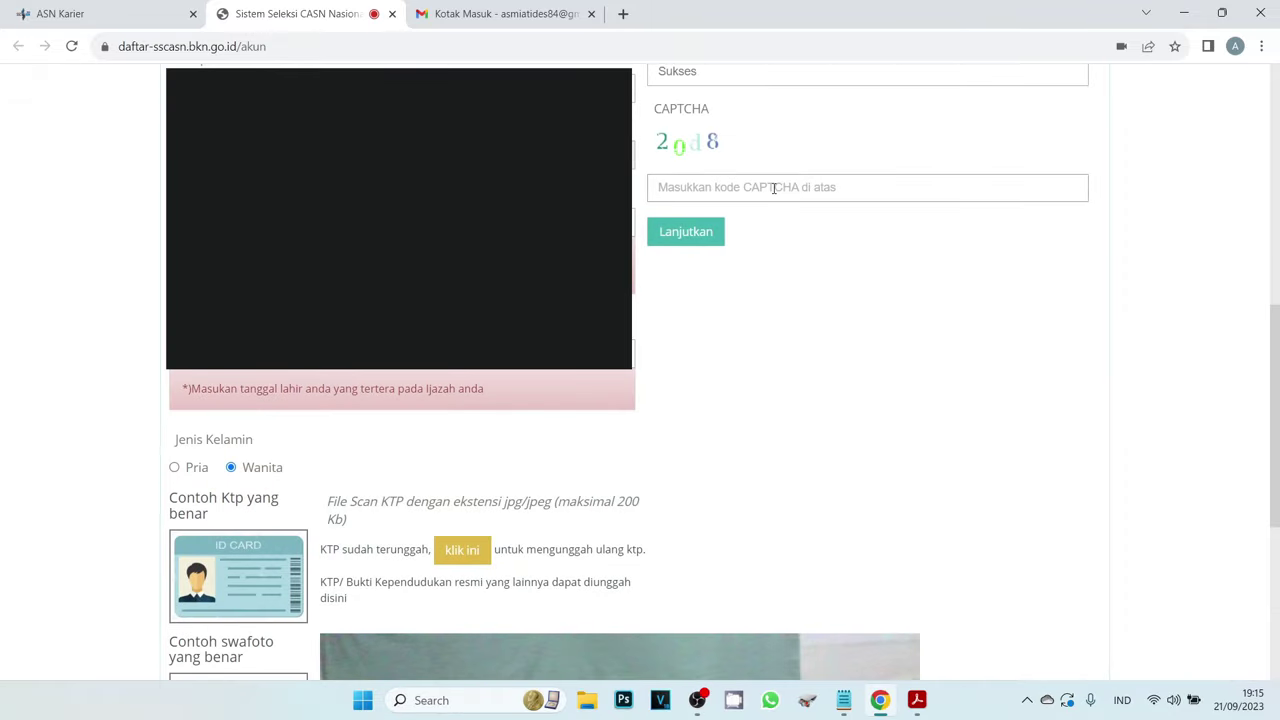
type("20")
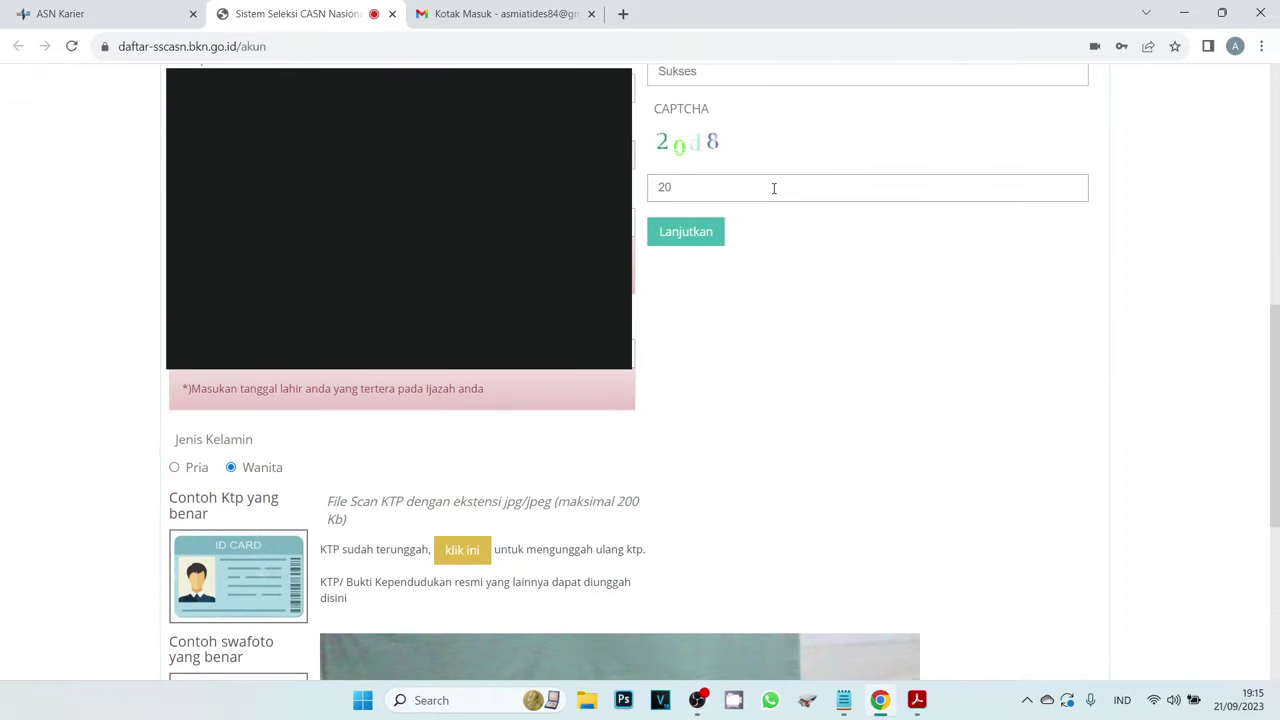
scroll(773, 188, "down", 1)
type("d8")
left_click(694, 212)
Step: Review the biodata and process the account registration, confirming the data is correct, and print the registration information
scroll(1278, 352, "up", 1)
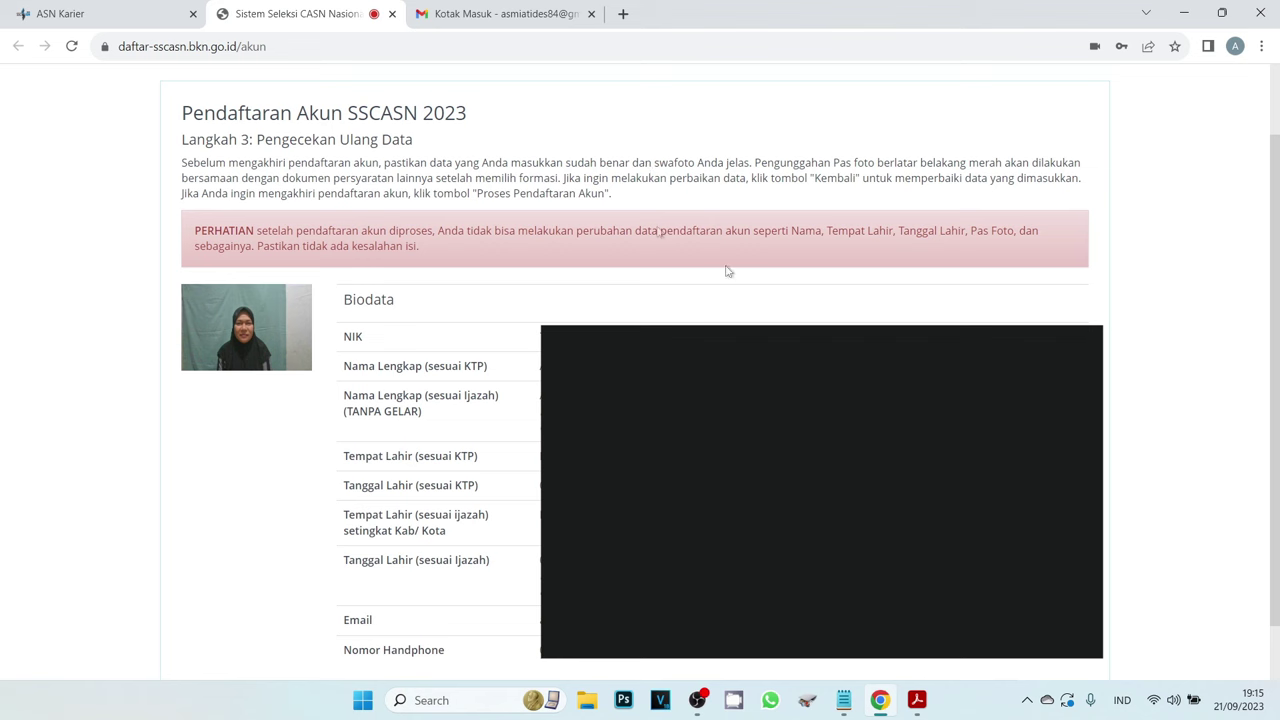
scroll(1278, 318, "down", 1)
scroll(1278, 318, "down", 1)
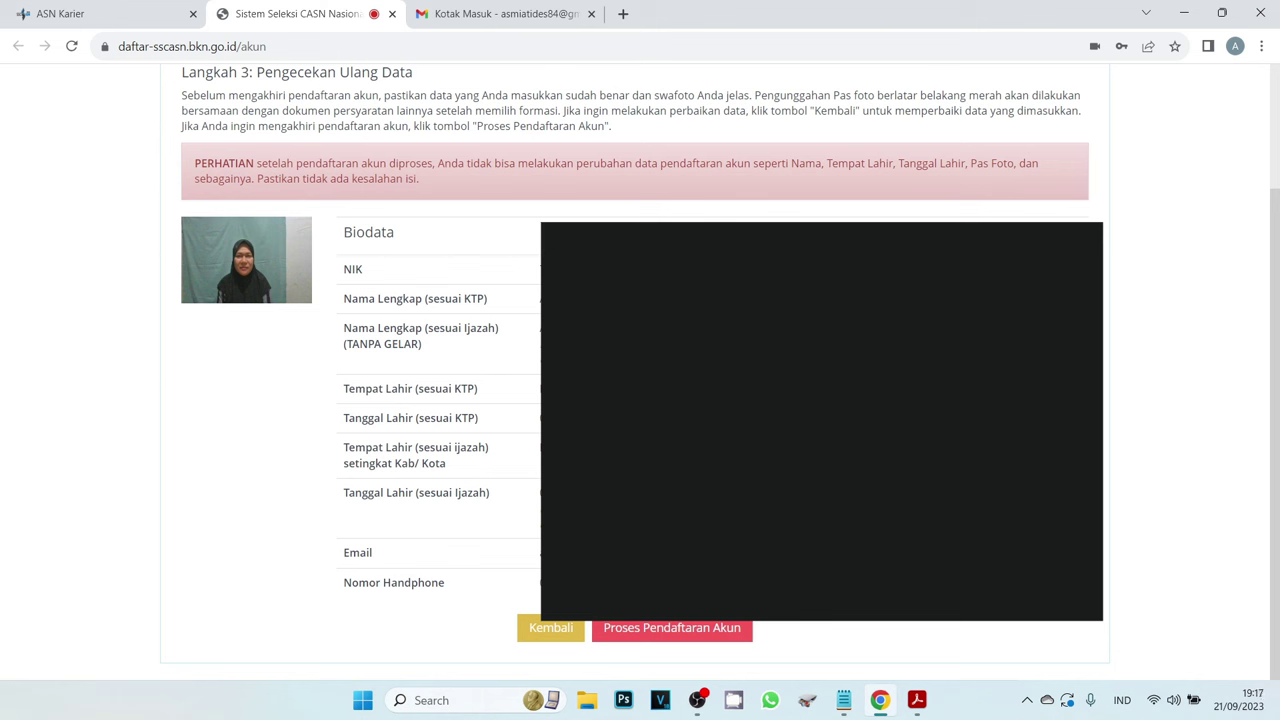
left_click(673, 630)
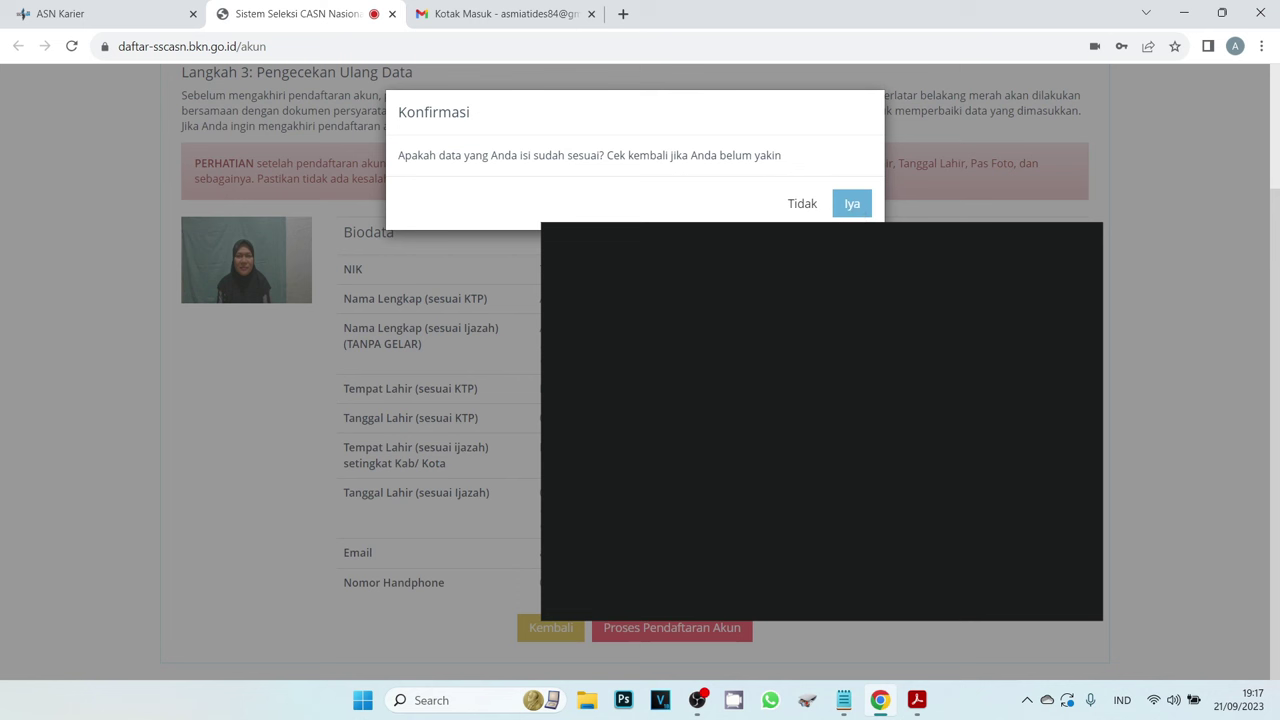
left_click(853, 206)
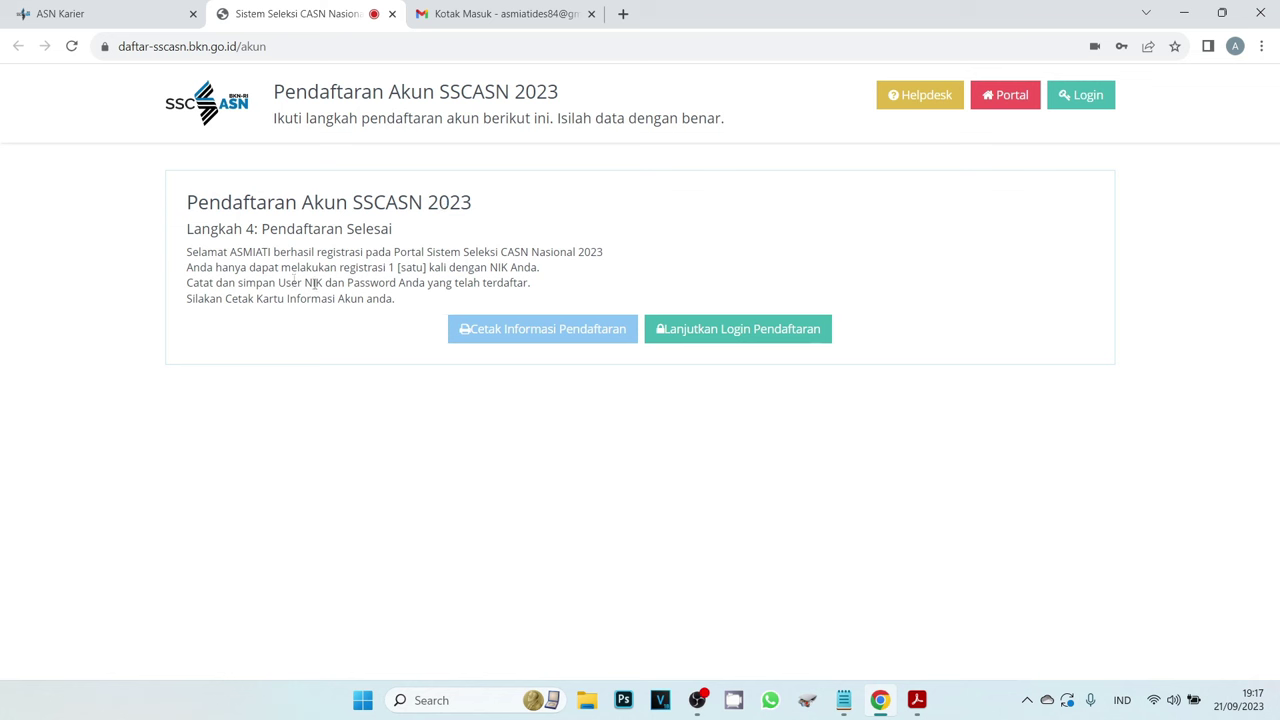
left_click(505, 338)
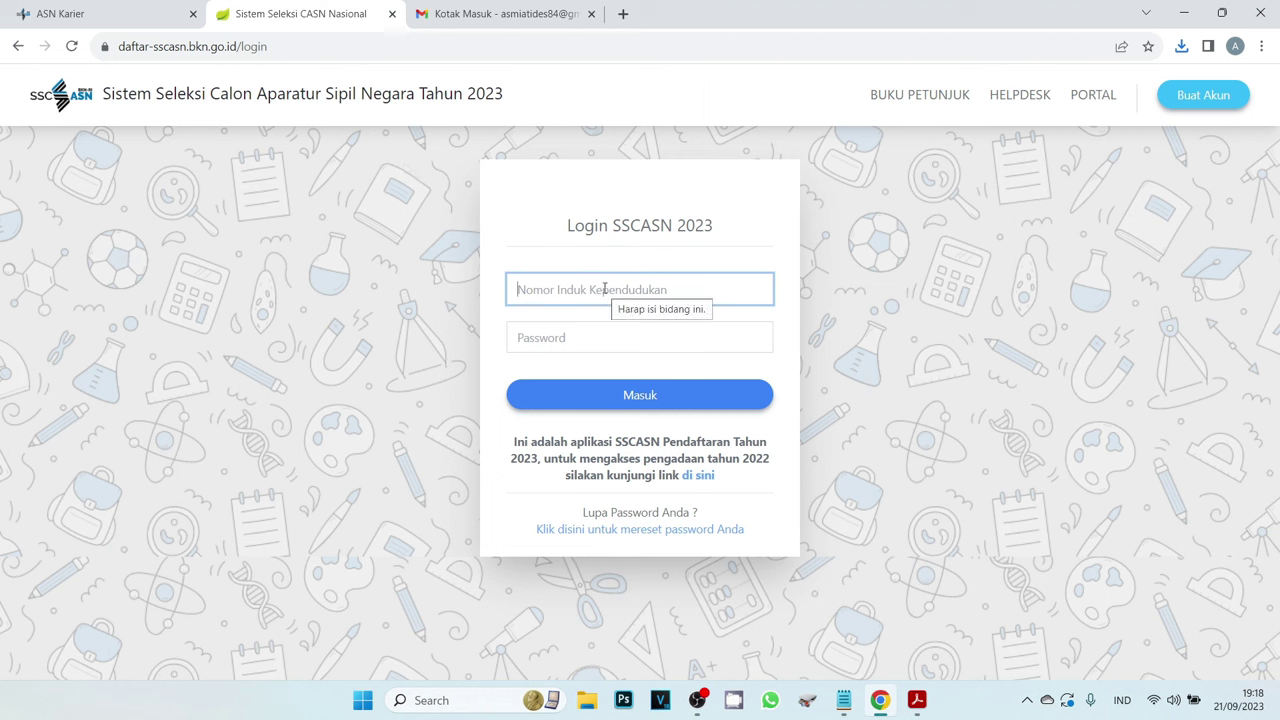
Step: Log in to the SSCASN 2023 portal with the applicant's NIK and account password
left_click(692, 347)
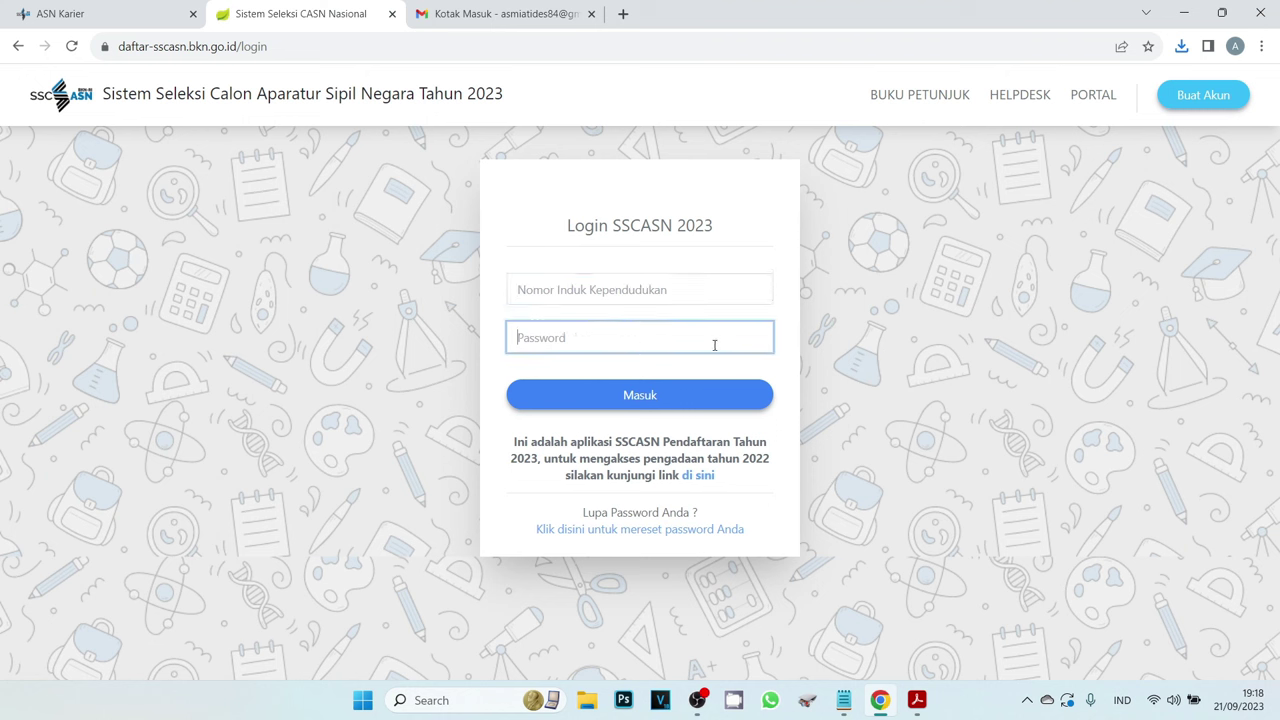
left_click(636, 290)
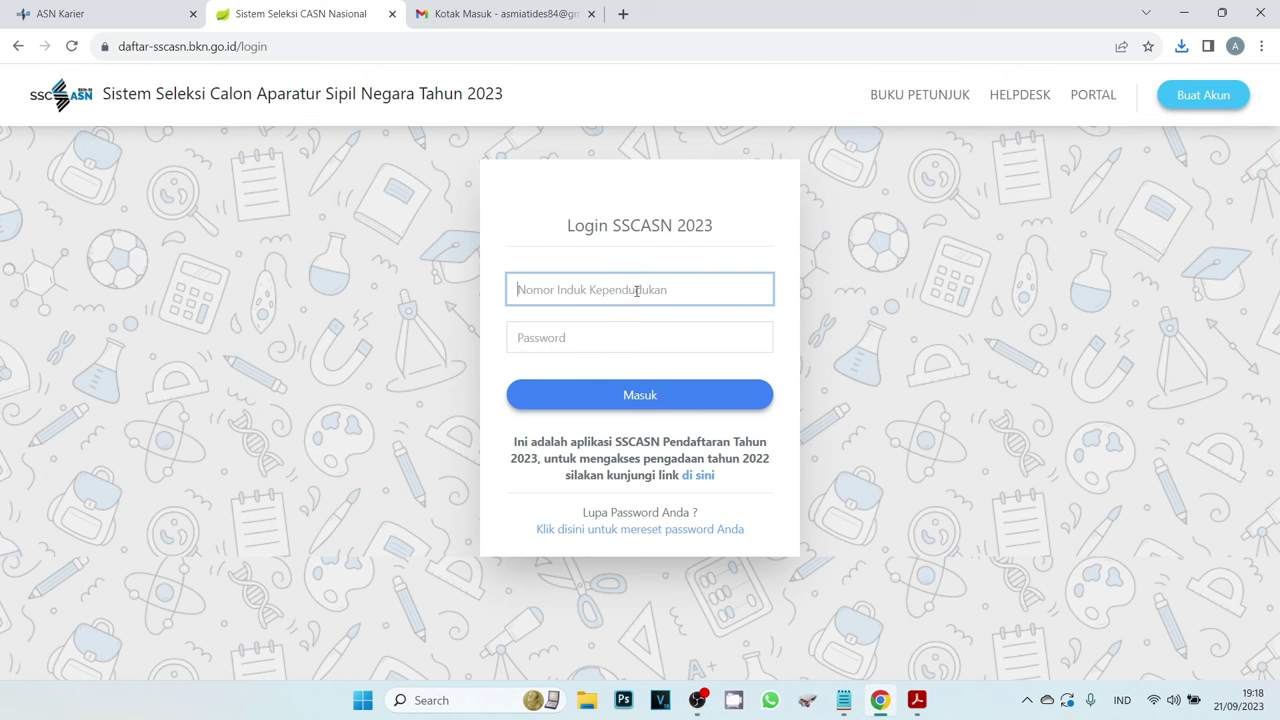
key("Return")
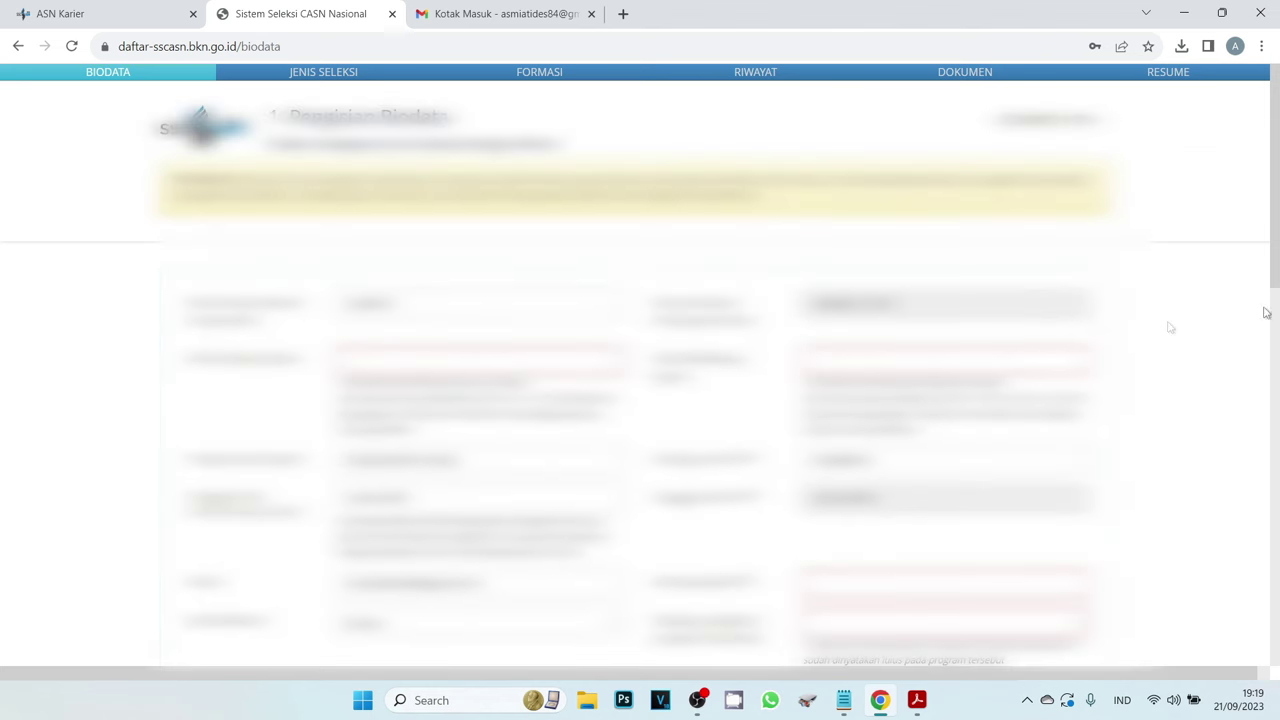
Step: Set Negara Domisili to Dalam Negeri in the section for completing the applicant's biodata
left_click_drag(1276, 267, 1278, 500)
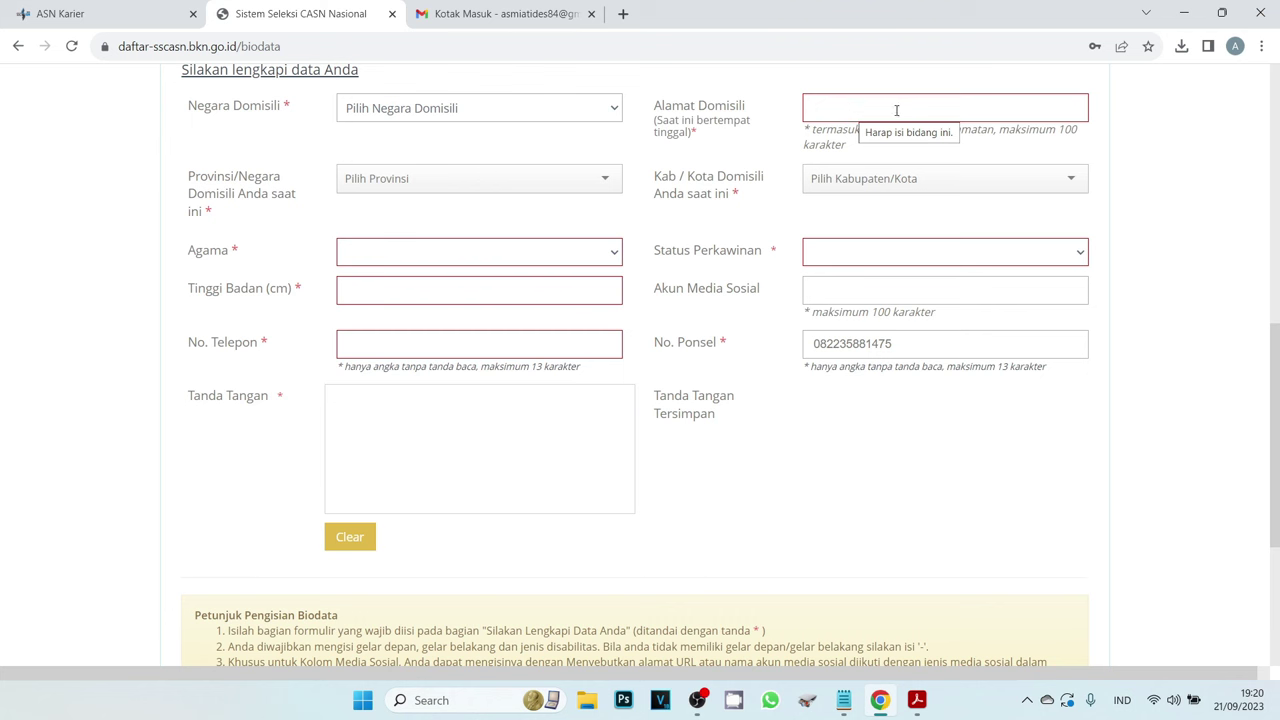
left_click(528, 107)
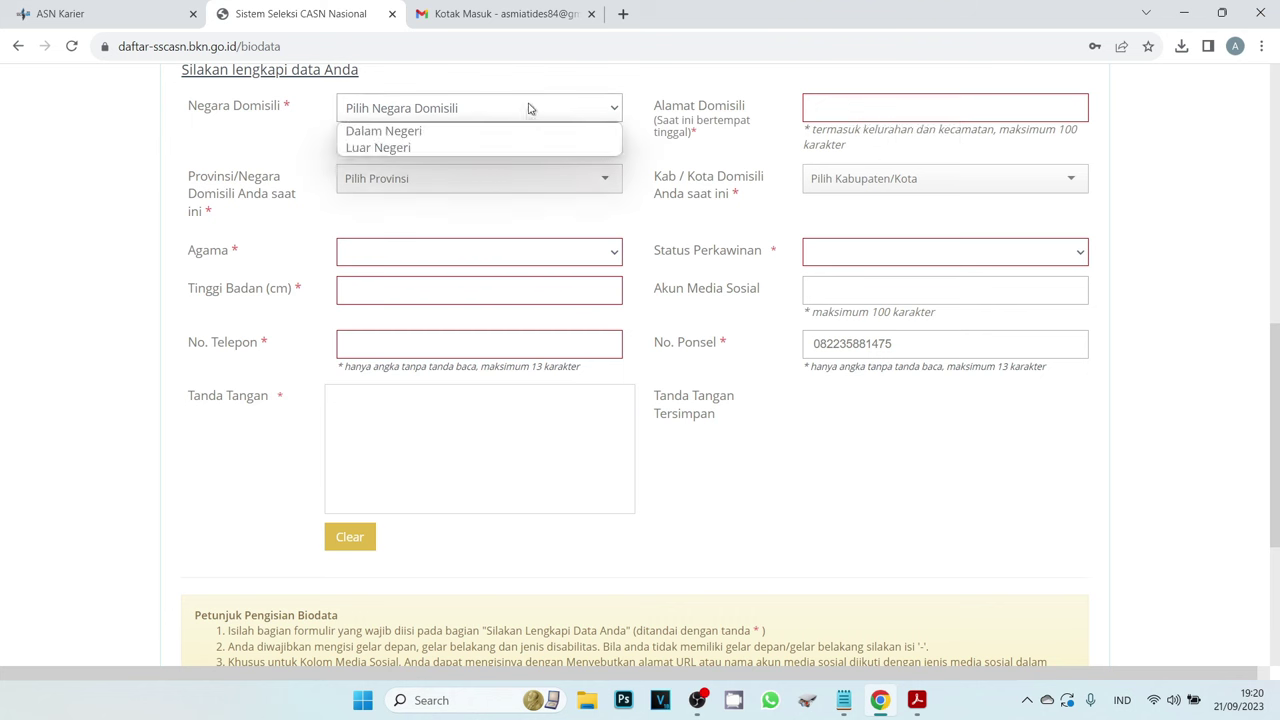
left_click(405, 130)
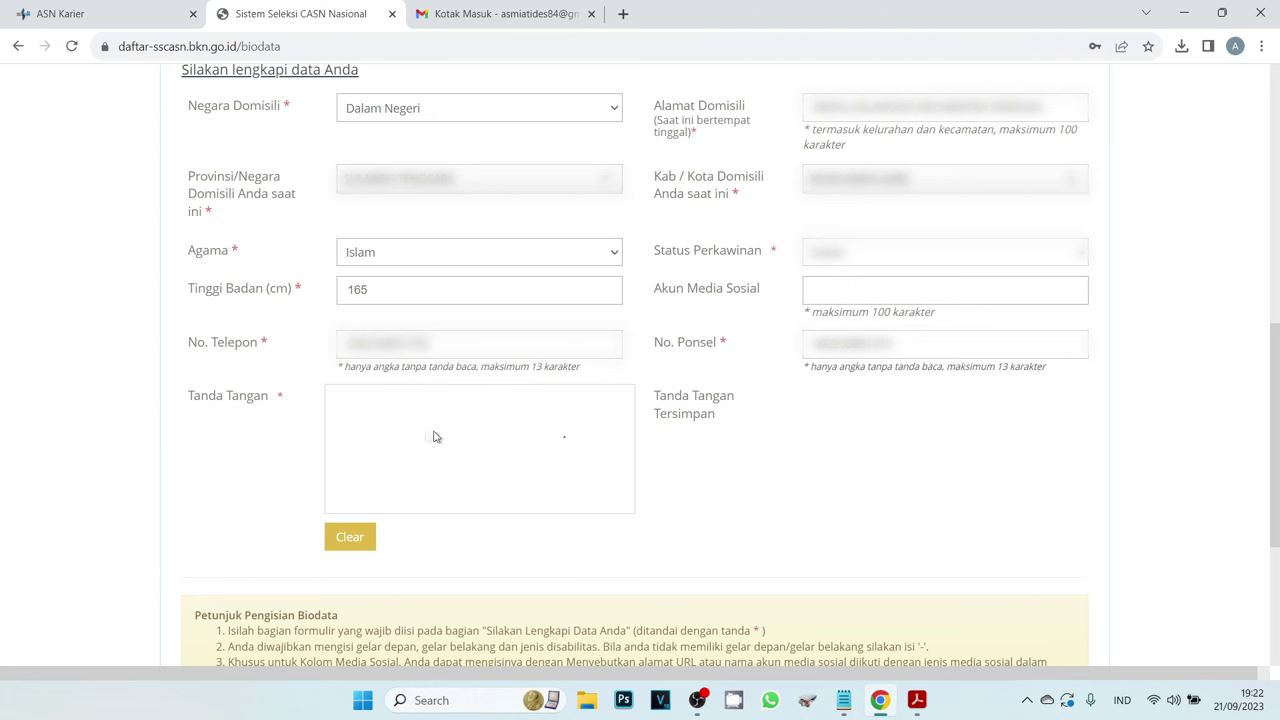
Step: Clear the trial signature from the Tanda Tangan box, sign again, and submit the biodata form with the displayed CAPTCHA code
mouse_move(397, 410)
left_mouse_down()
mouse_move(480, 434)
mouse_move(484, 422)
left_mouse_up()
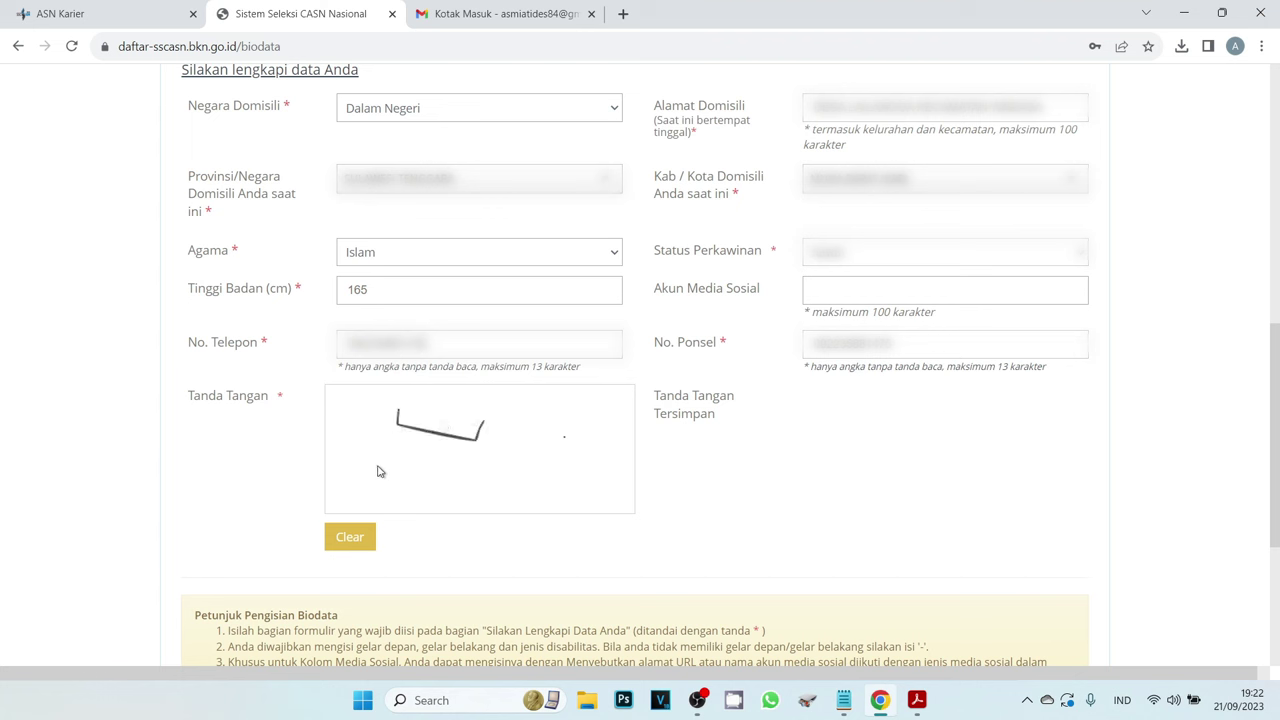
left_click(357, 543)
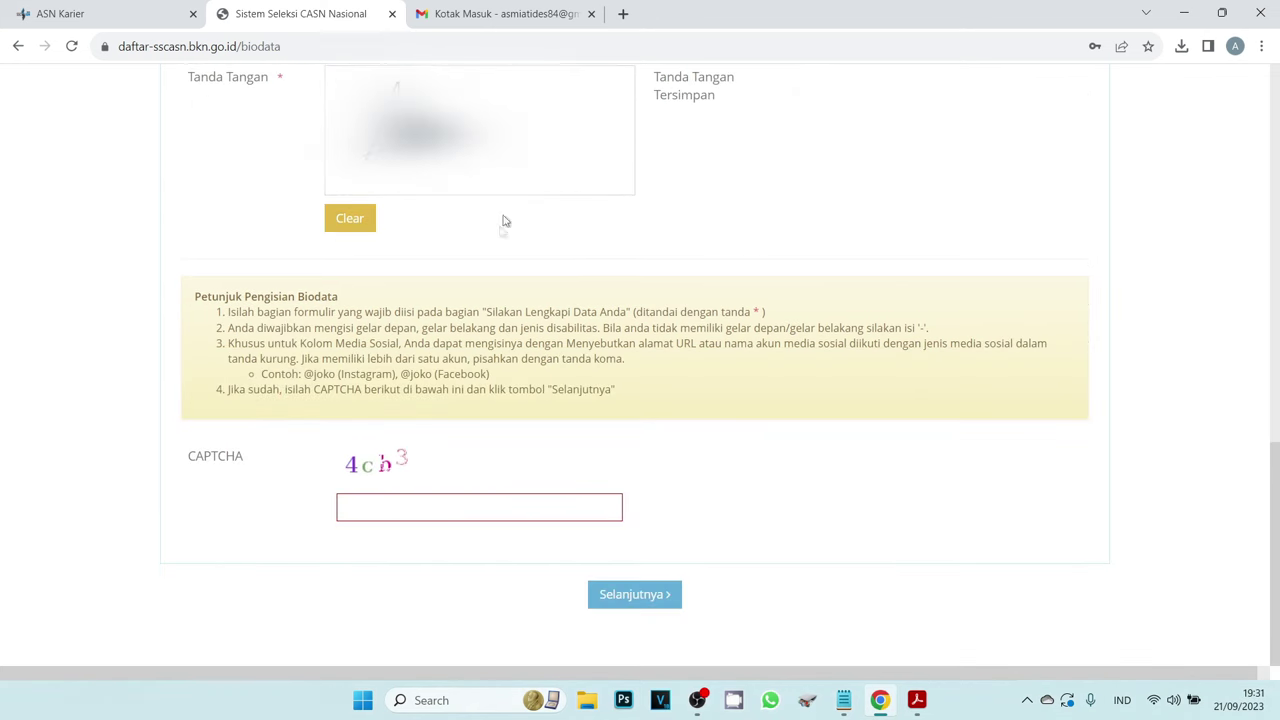
left_click(414, 510)
type("4ch3")
left_click(672, 596)
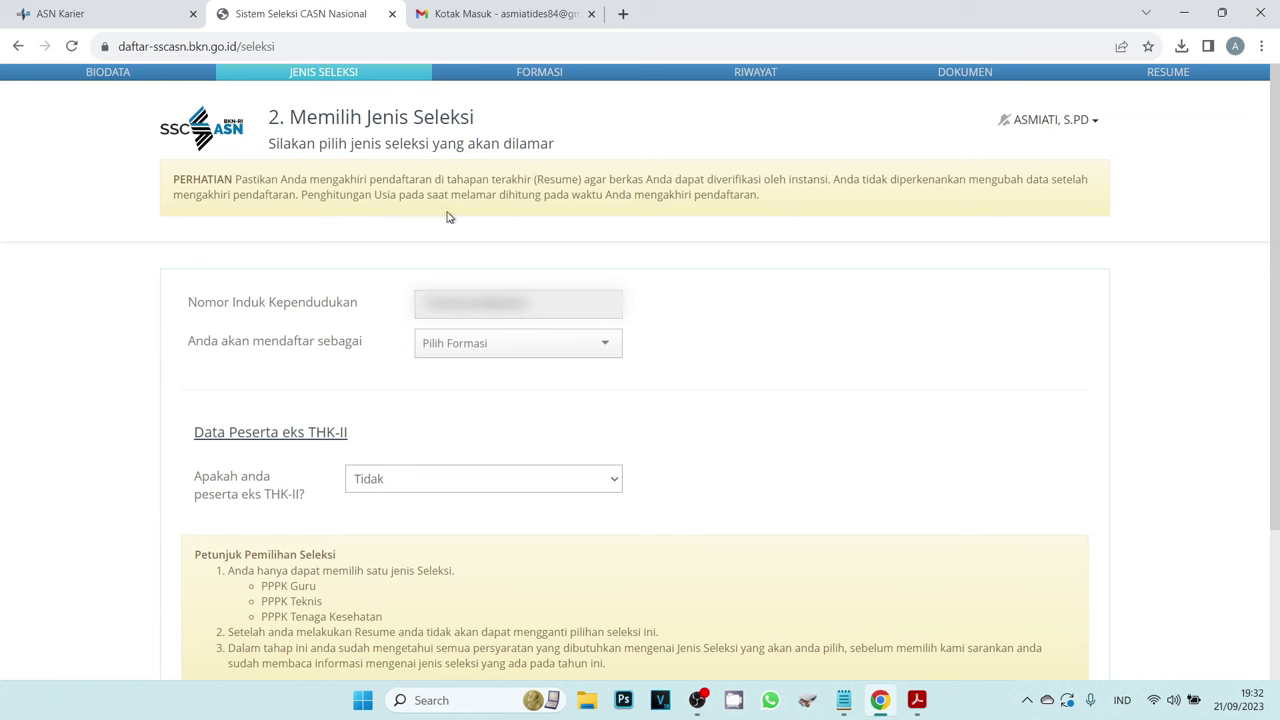
Step: Choose PPPK Guru as the selection type and S-1 Pendidikan Jasmani, Kesehatan, dan Rekreasi as the education
left_click(510, 350)
left_click(457, 373)
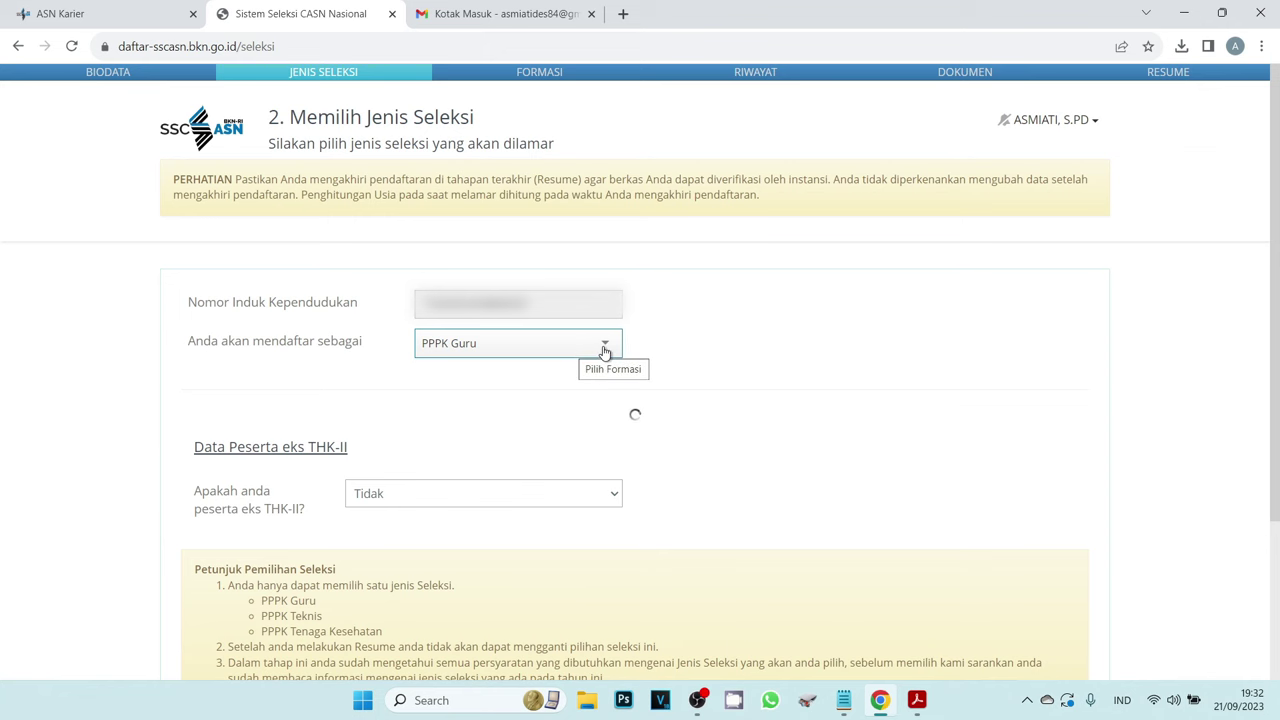
scroll(1278, 402, "down", 3)
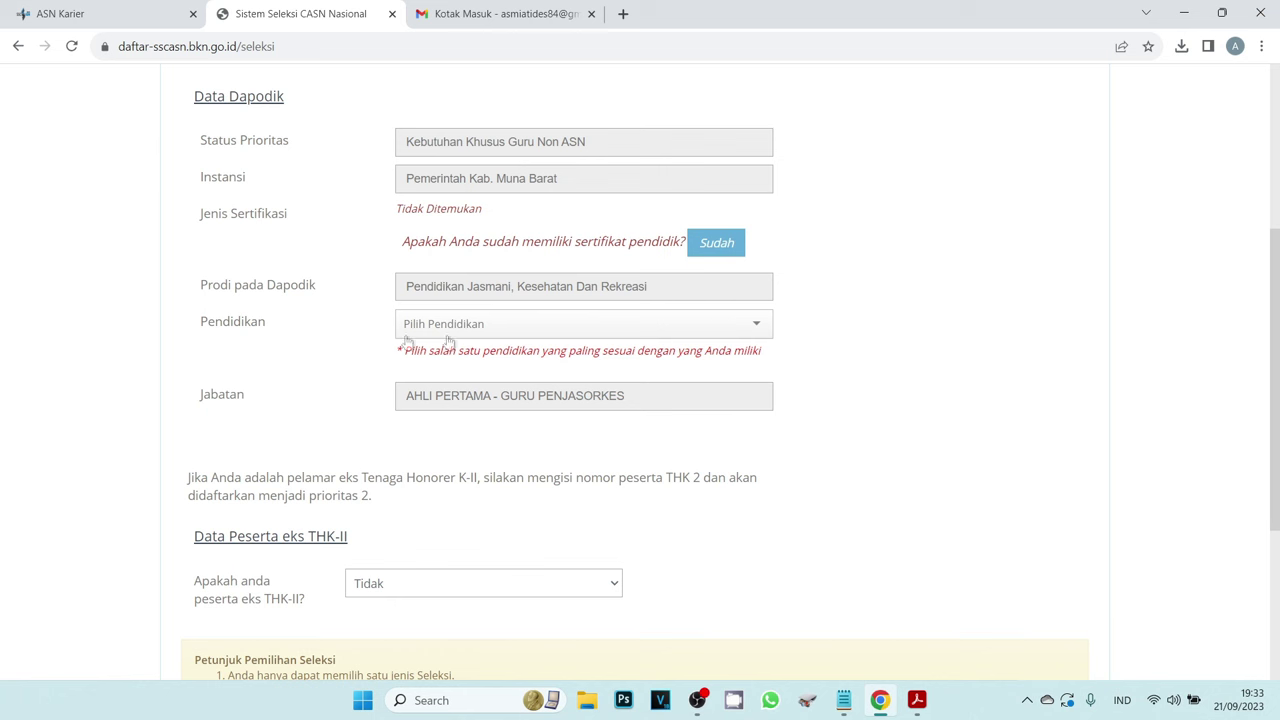
left_click(546, 334)
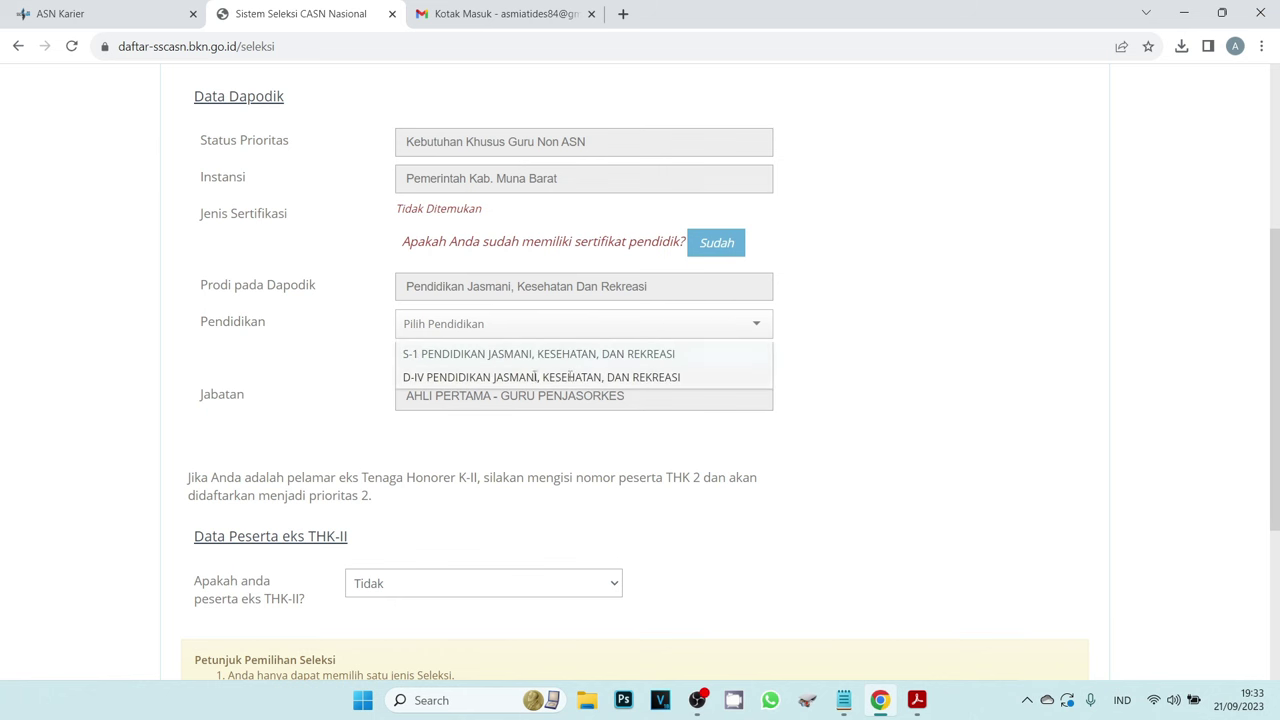
left_click(519, 356)
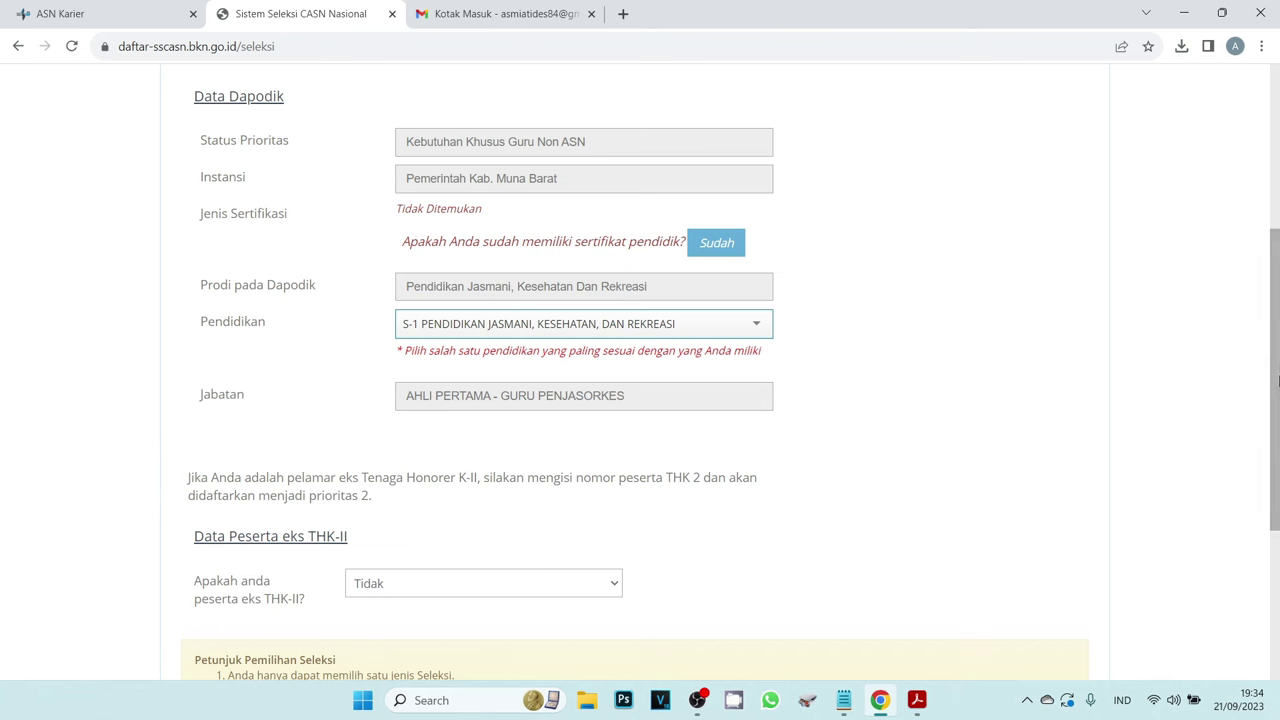
Step: Answer Tidak to the eks THK-II participant question and continue to the formation registration stage
scroll(974, 546, "down", 3)
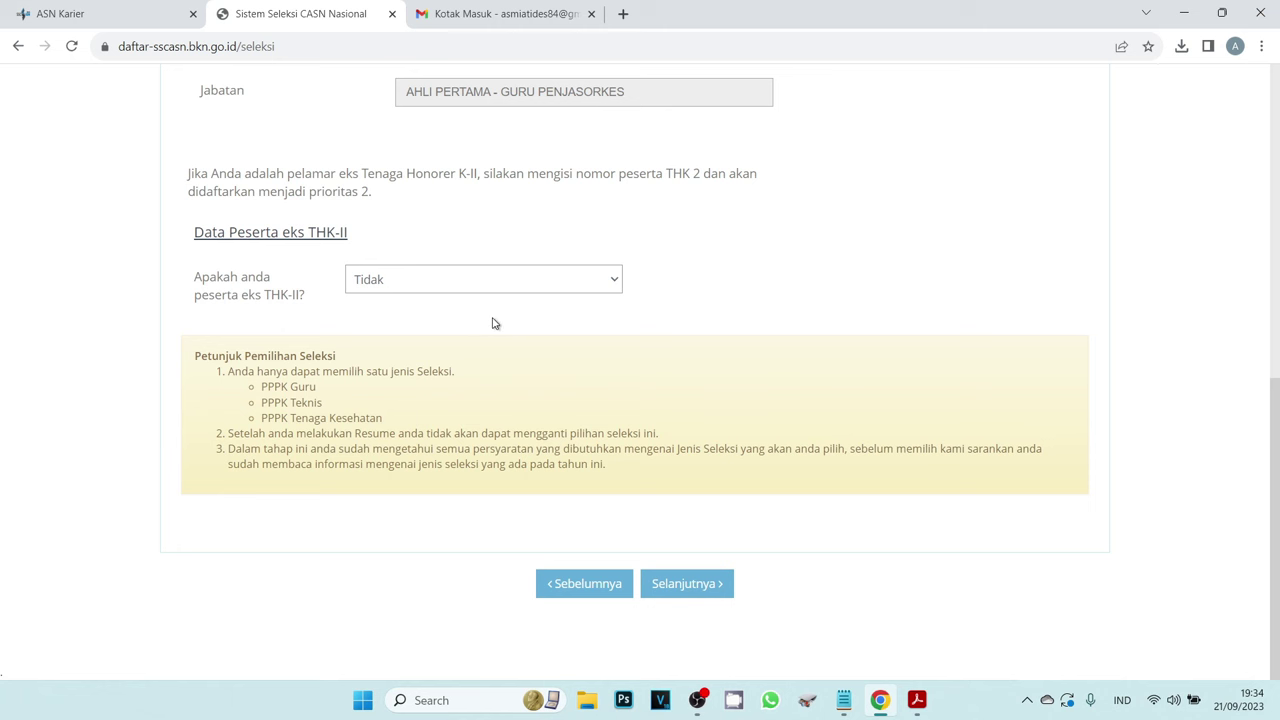
left_click(446, 288)
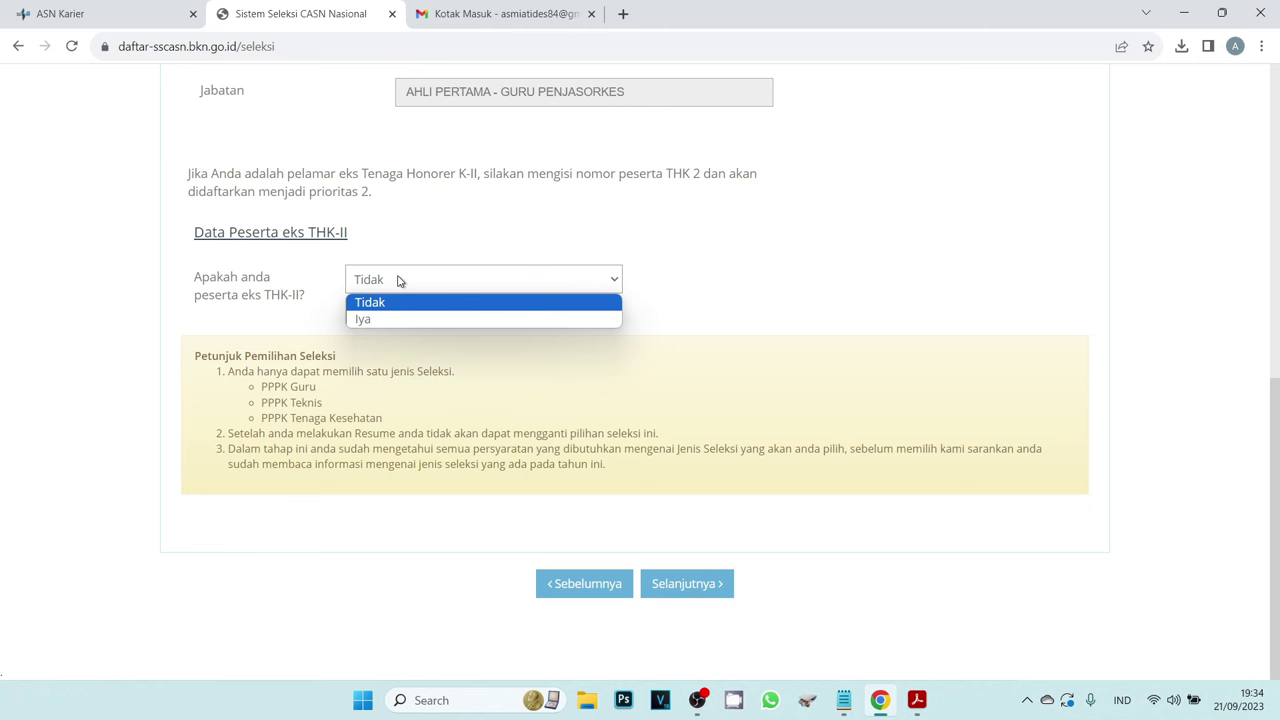
left_click(580, 302)
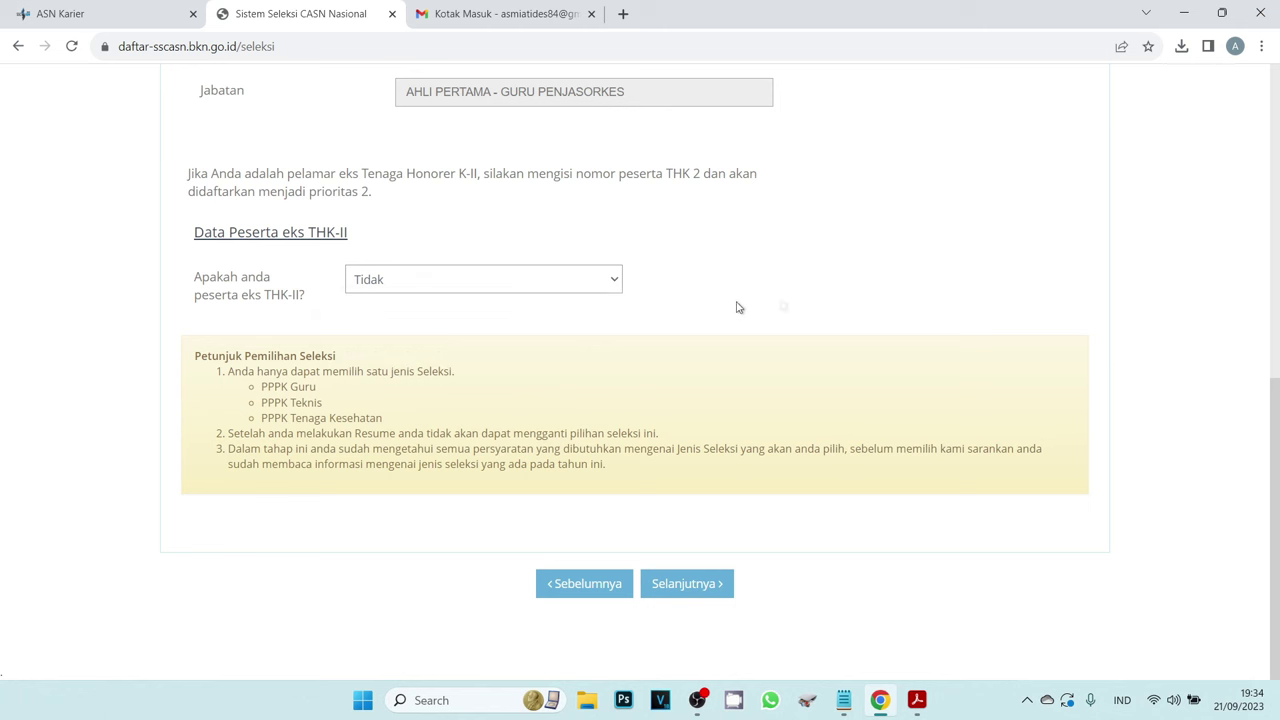
left_click(700, 585)
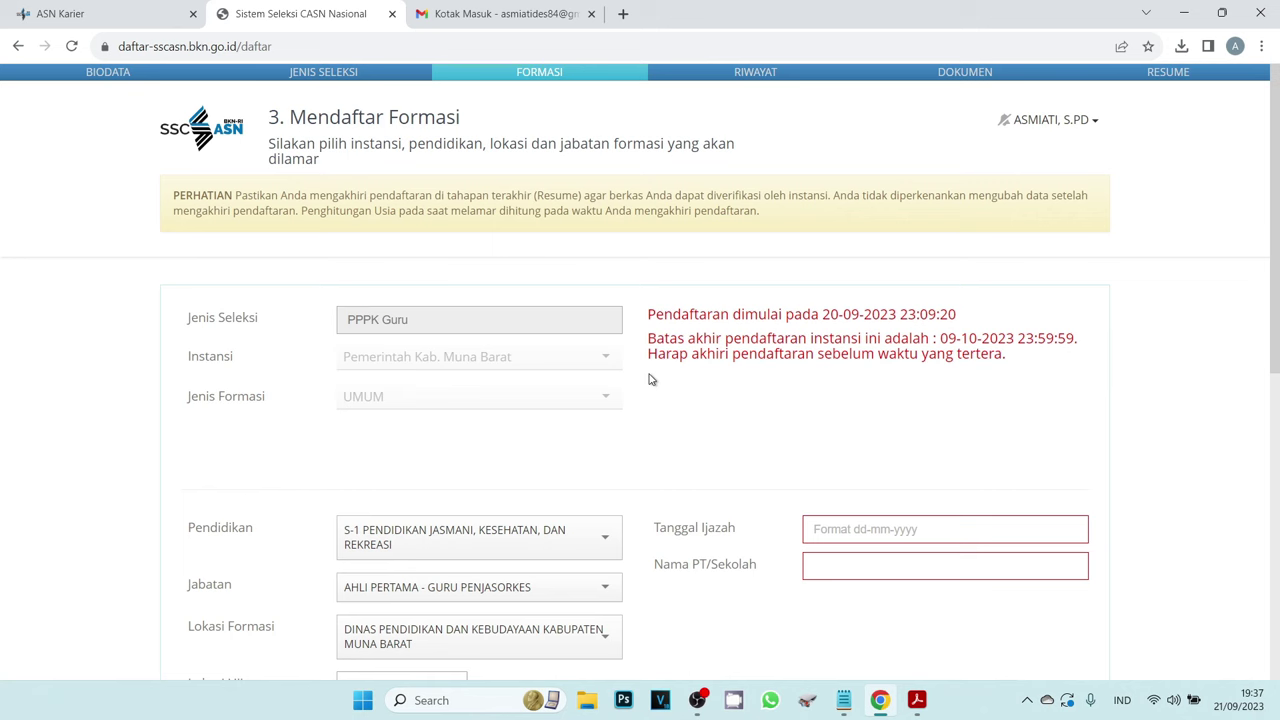
Step: Complete the formation form with the diploma date and displayed CAPTCHA code, and continue to the Riwayat stage
scroll(651, 377, "down", 3)
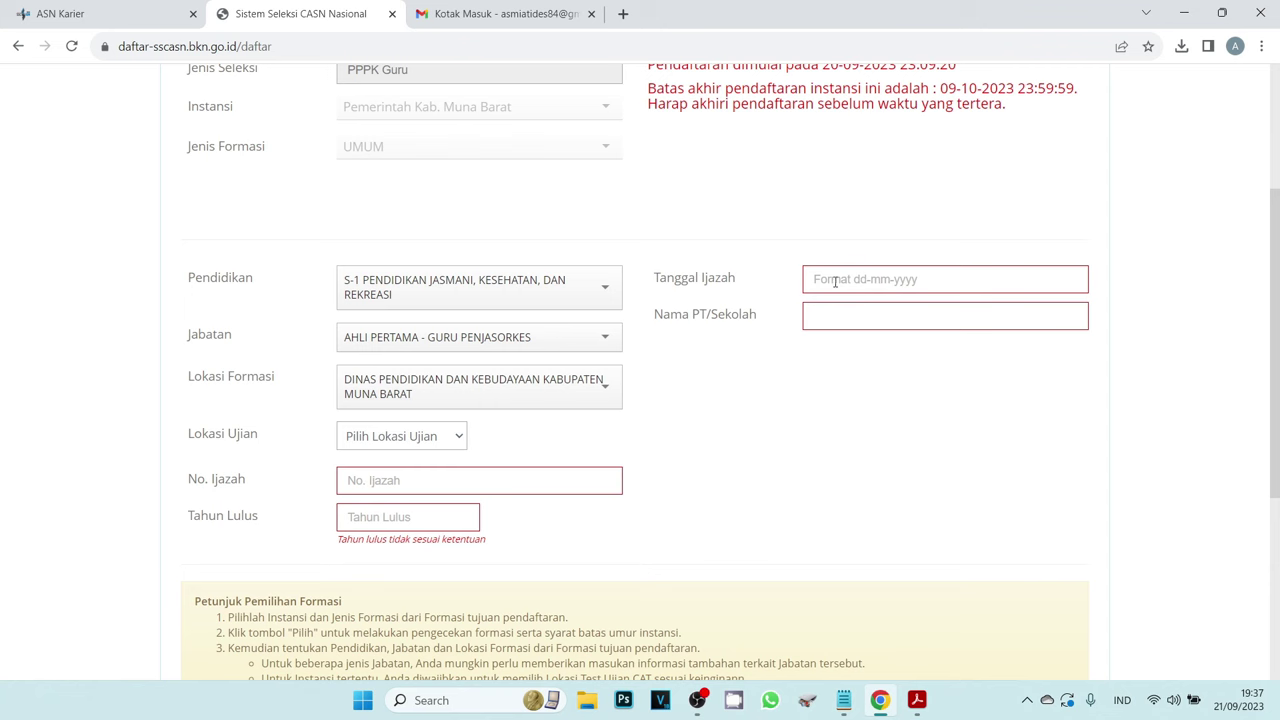
left_click(835, 281)
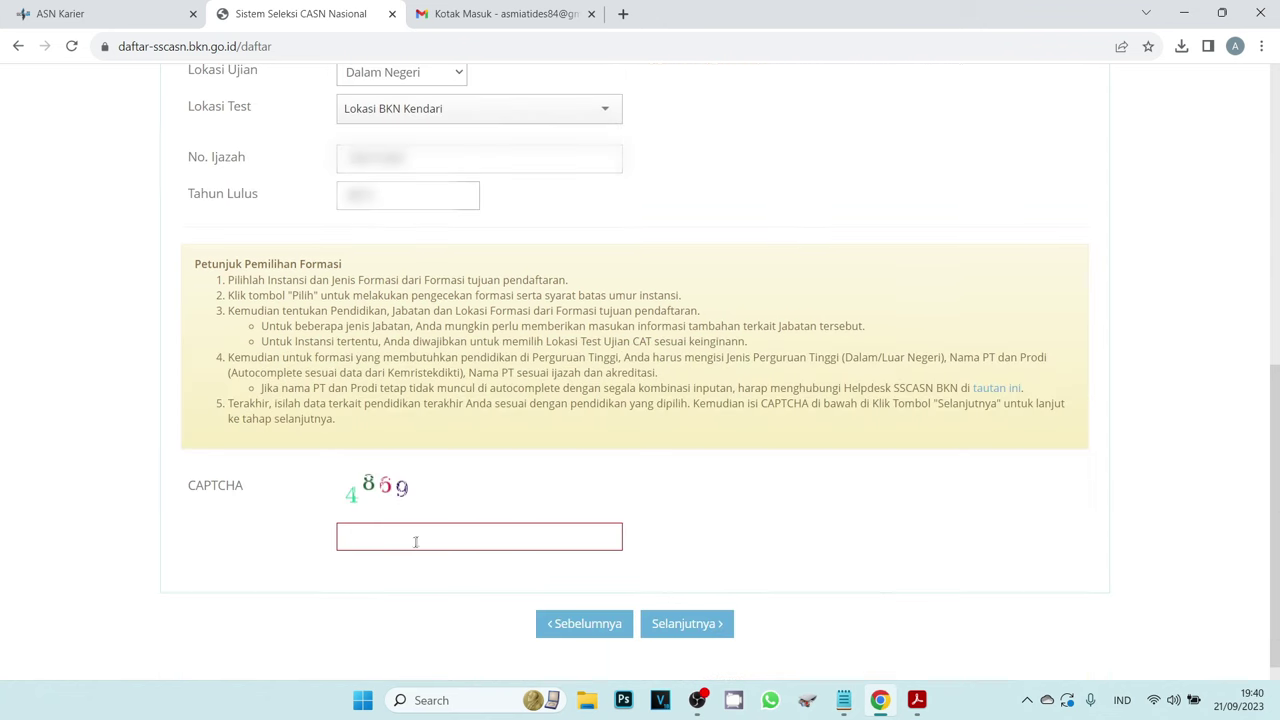
left_click(415, 540)
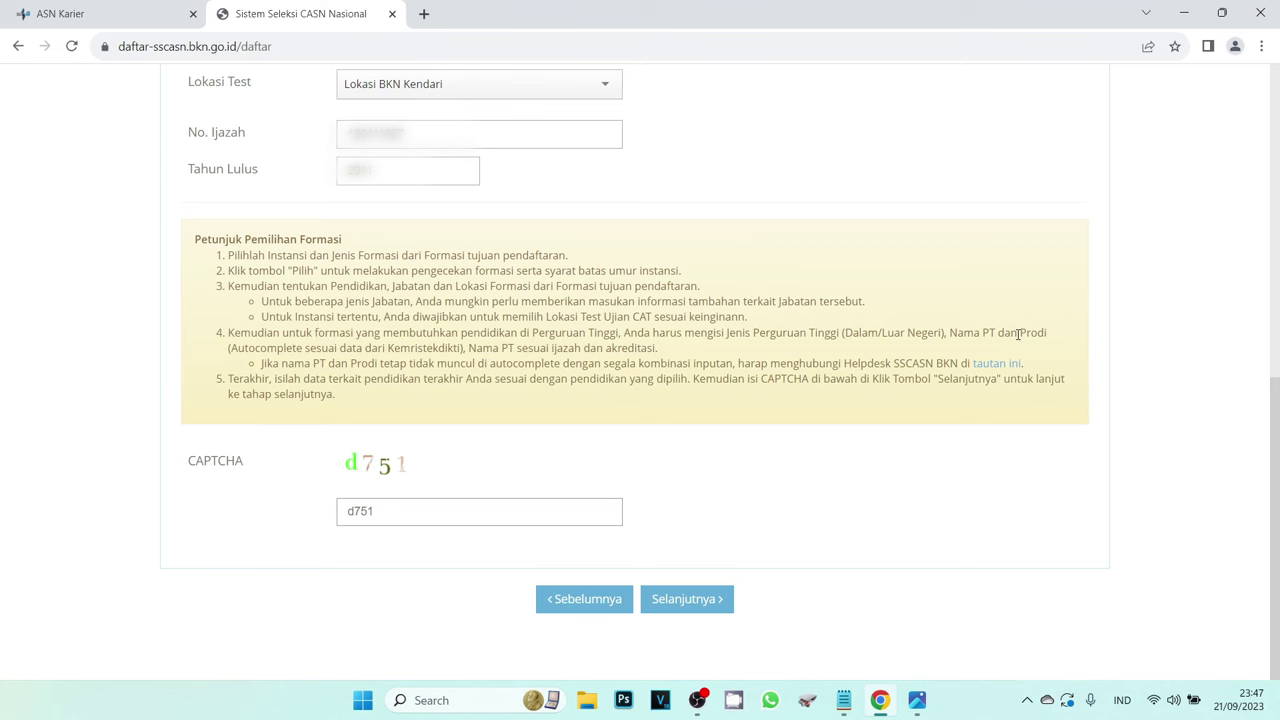
left_click(695, 600)
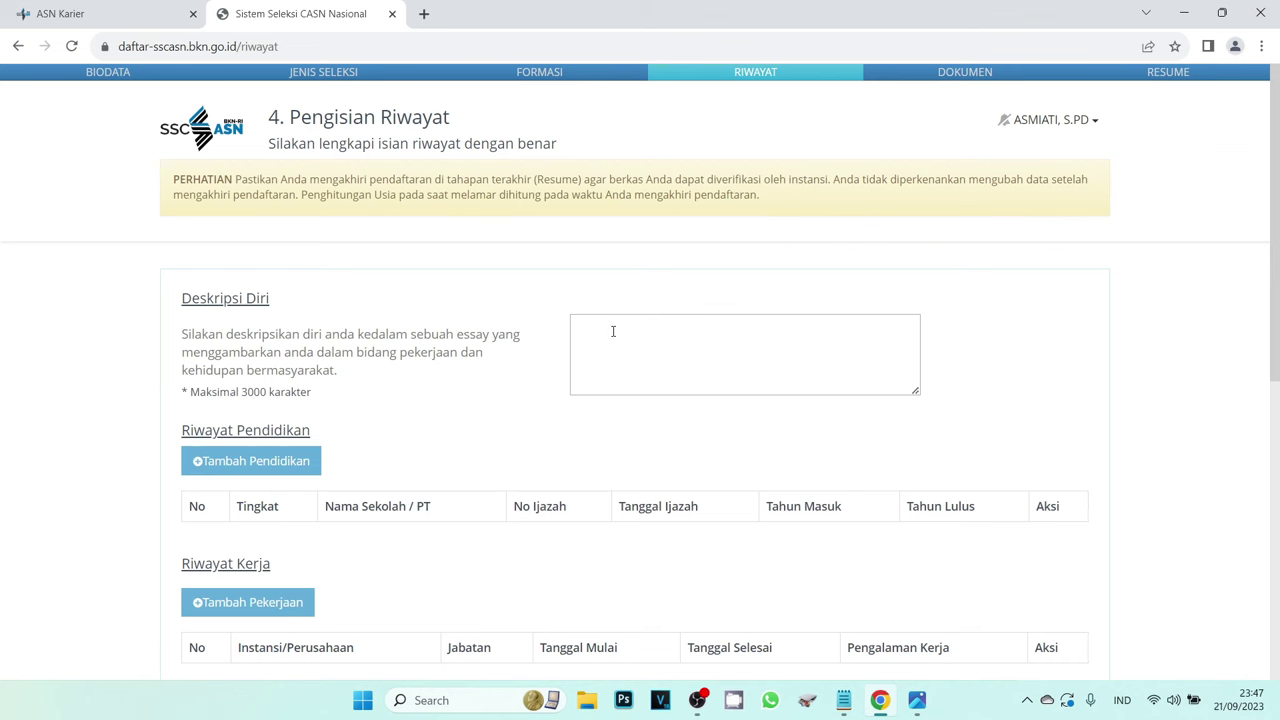
Step: Examine the education levels and required fields in the Tambah Pendidikan form, and close it without saving an entry
scroll(1055, 356, "down", 3)
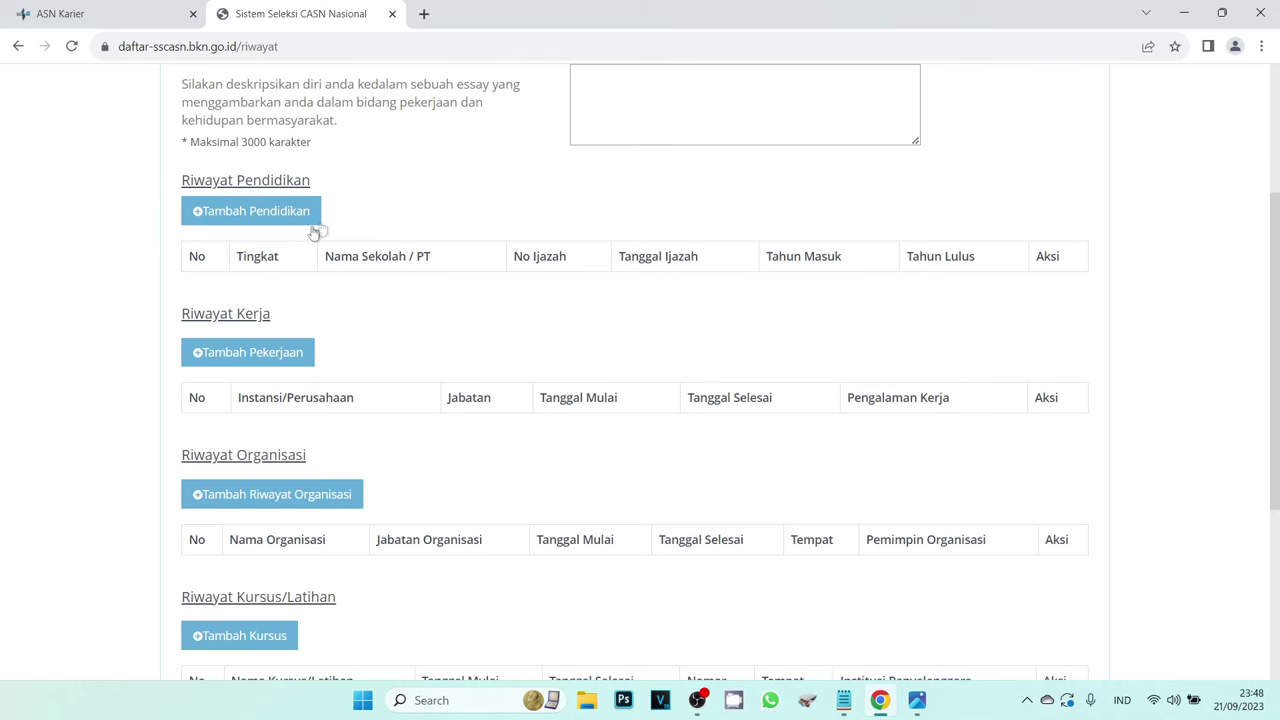
left_click(250, 214)
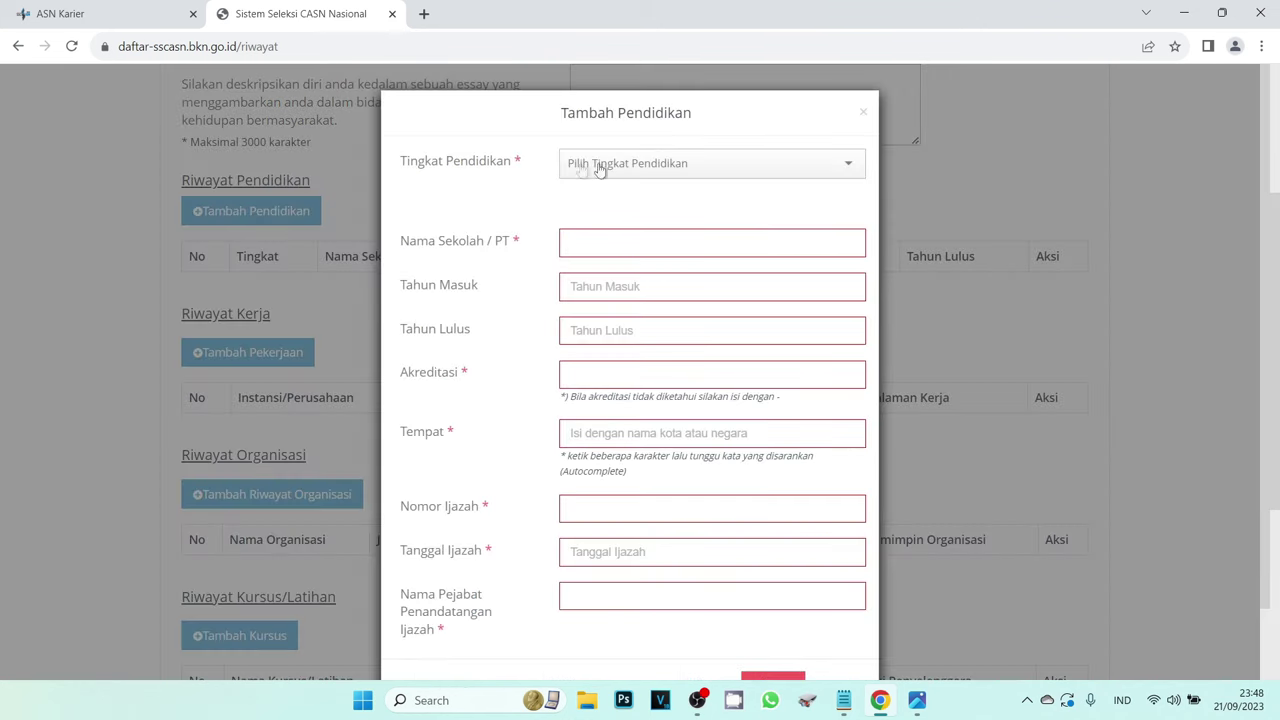
left_click(682, 170)
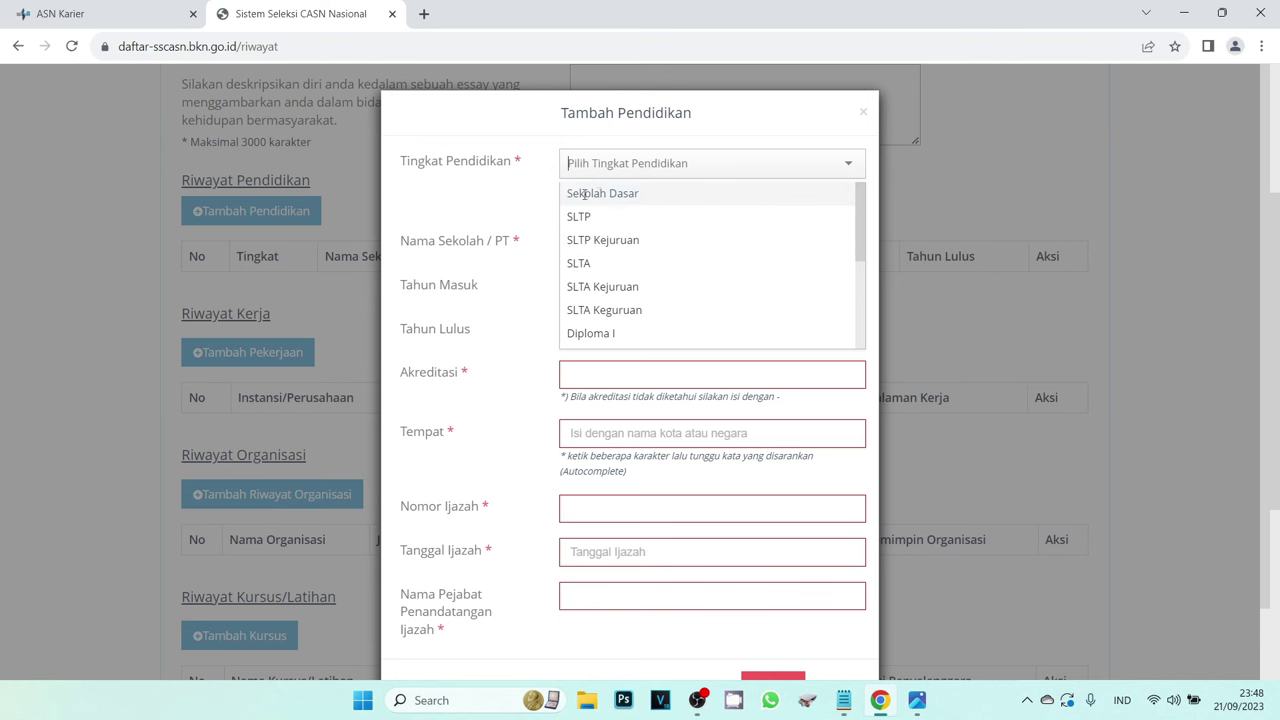
left_click_drag(861, 219, 760, 289)
scroll(659, 298, "down", 1)
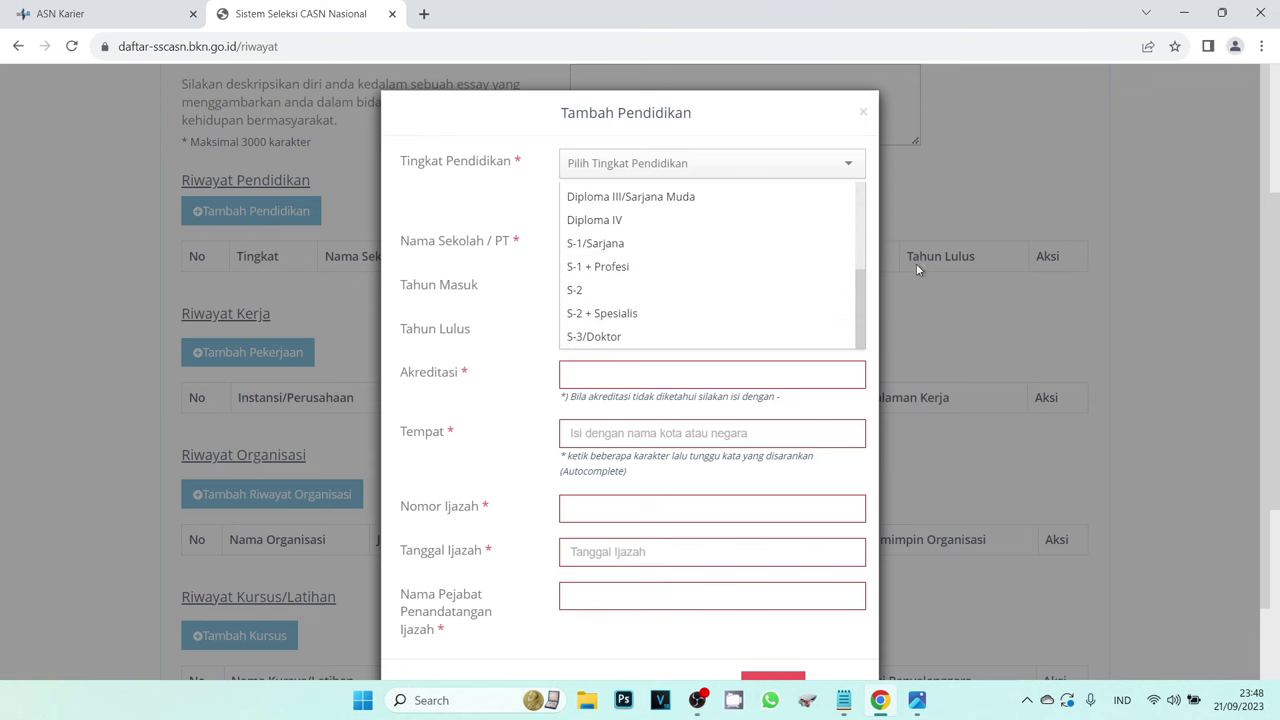
left_click(761, 250)
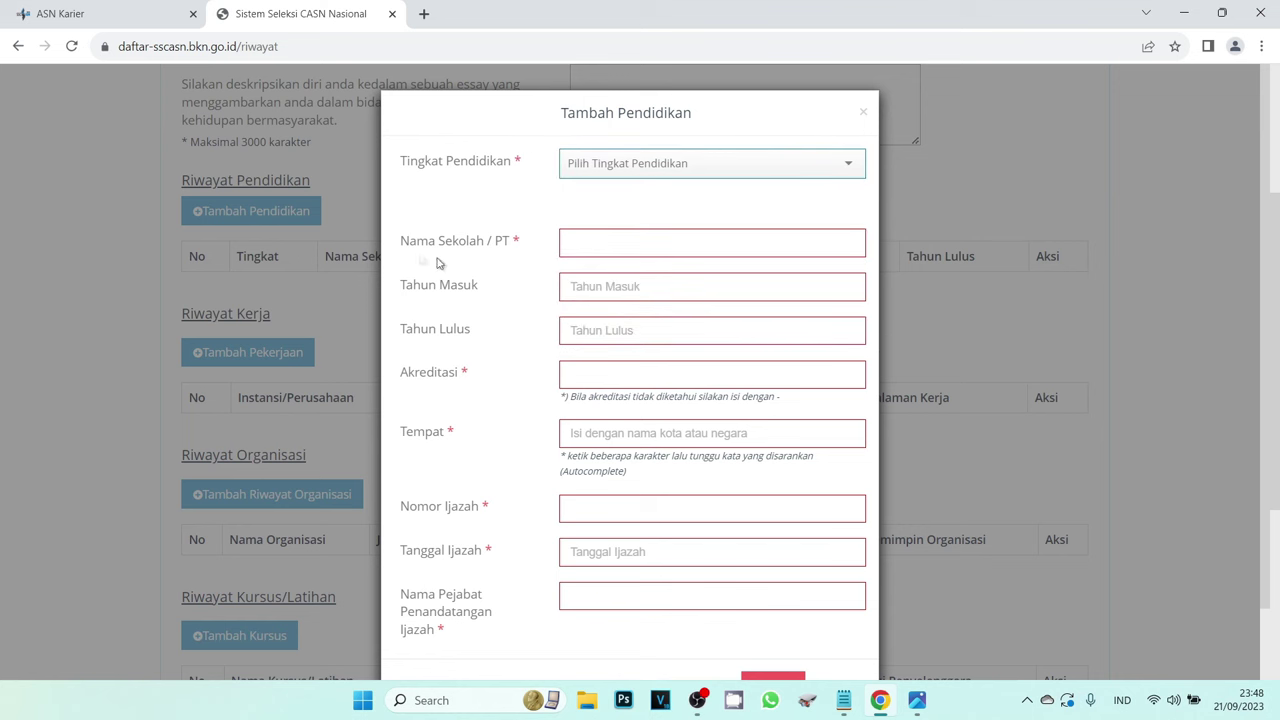
left_click(606, 242)
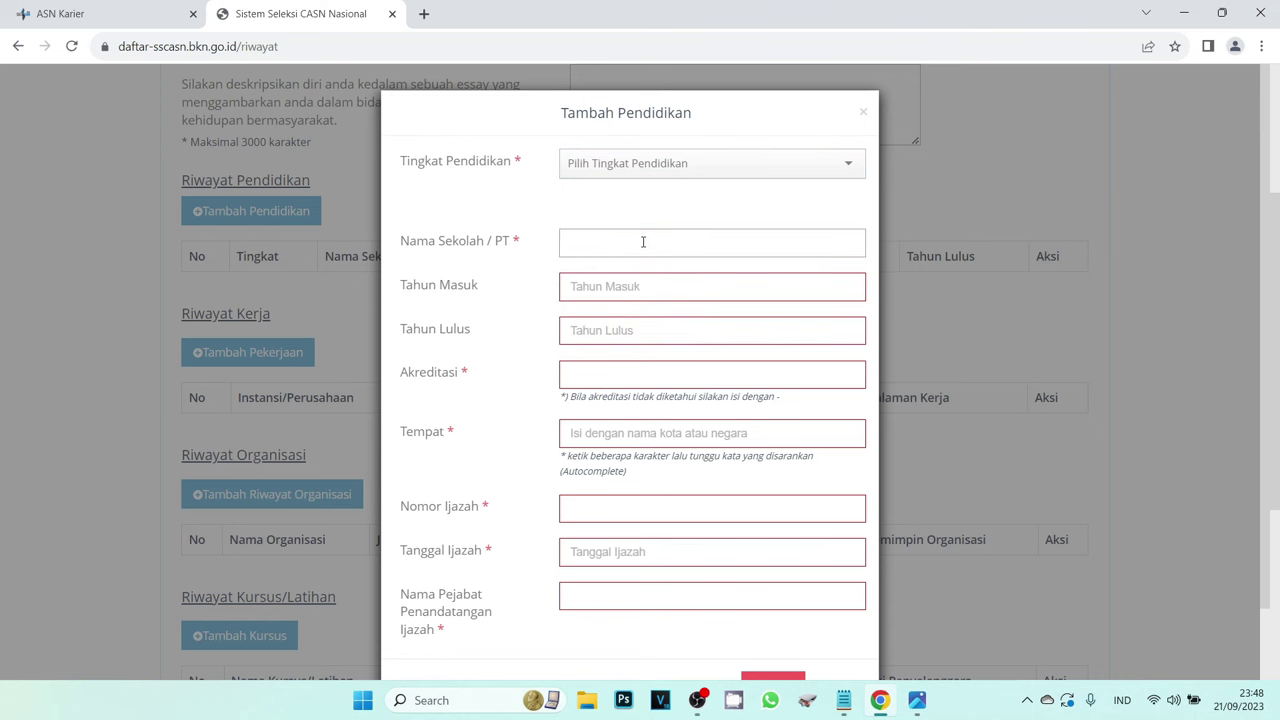
left_click(863, 113)
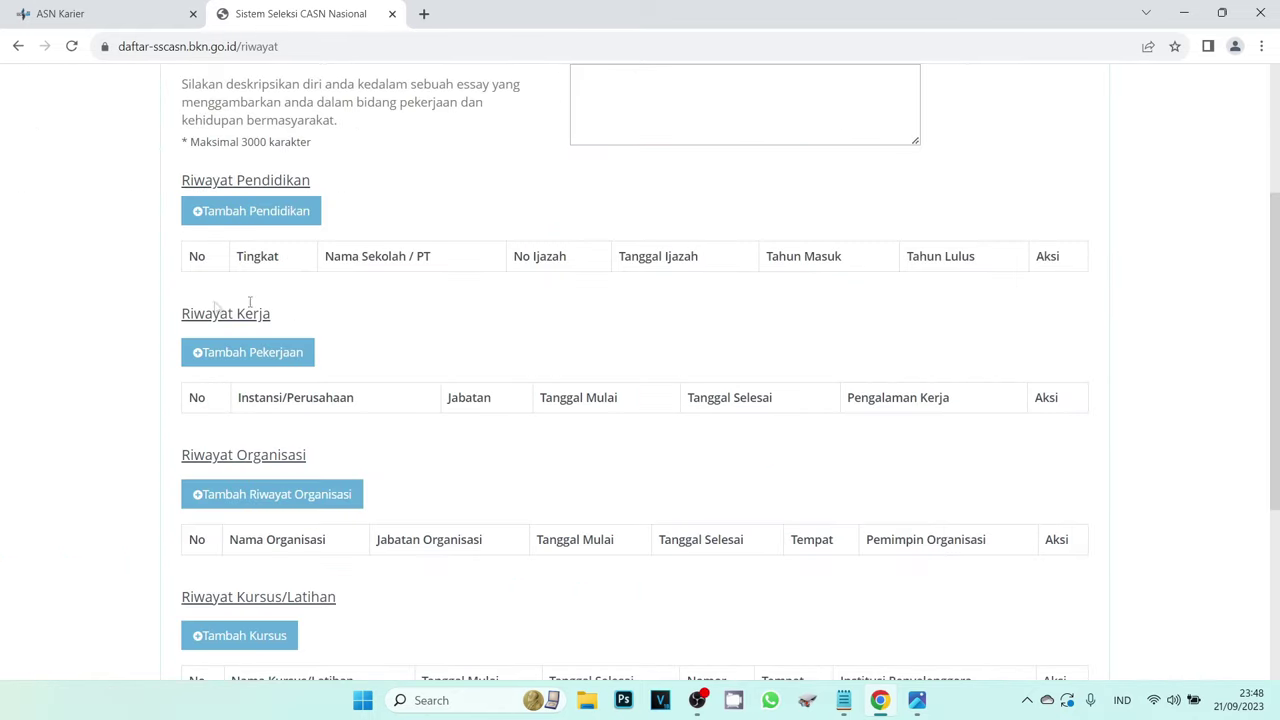
Step: Inspect the Jenis Instansi options and required fields in the Tambah Pekerjaan form, and cancel without saving
left_click(240, 355)
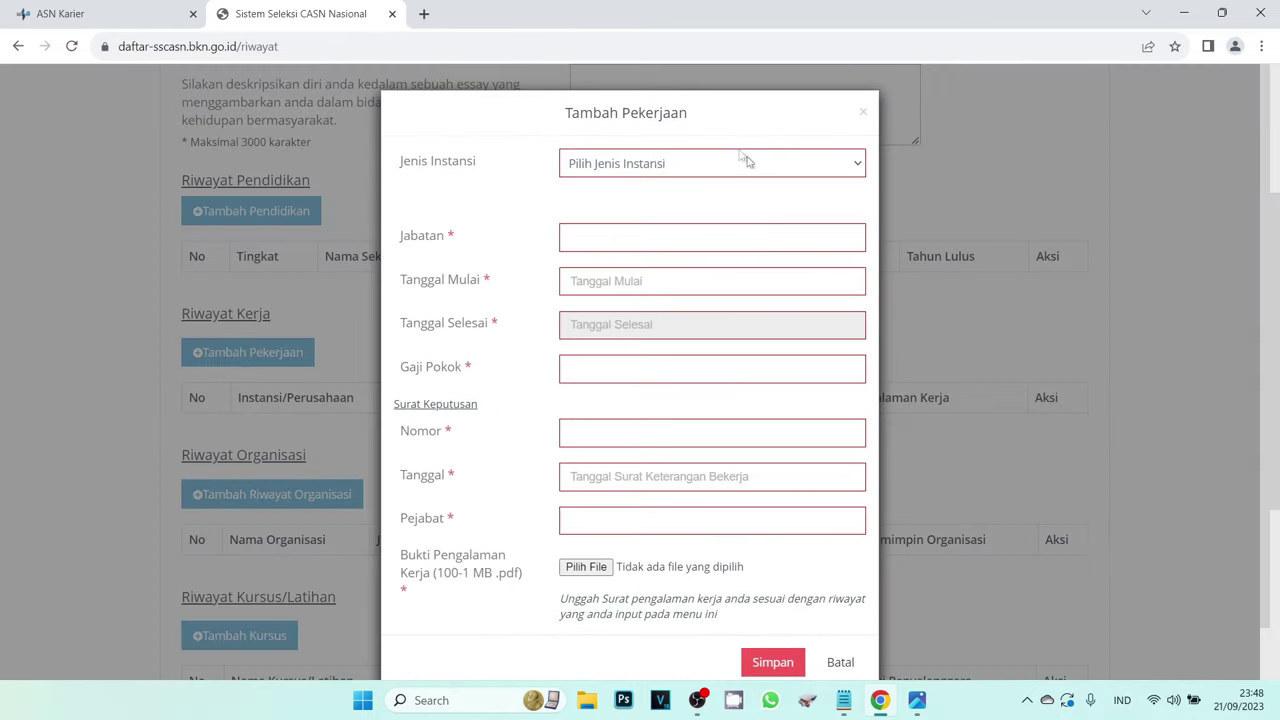
left_click(640, 165)
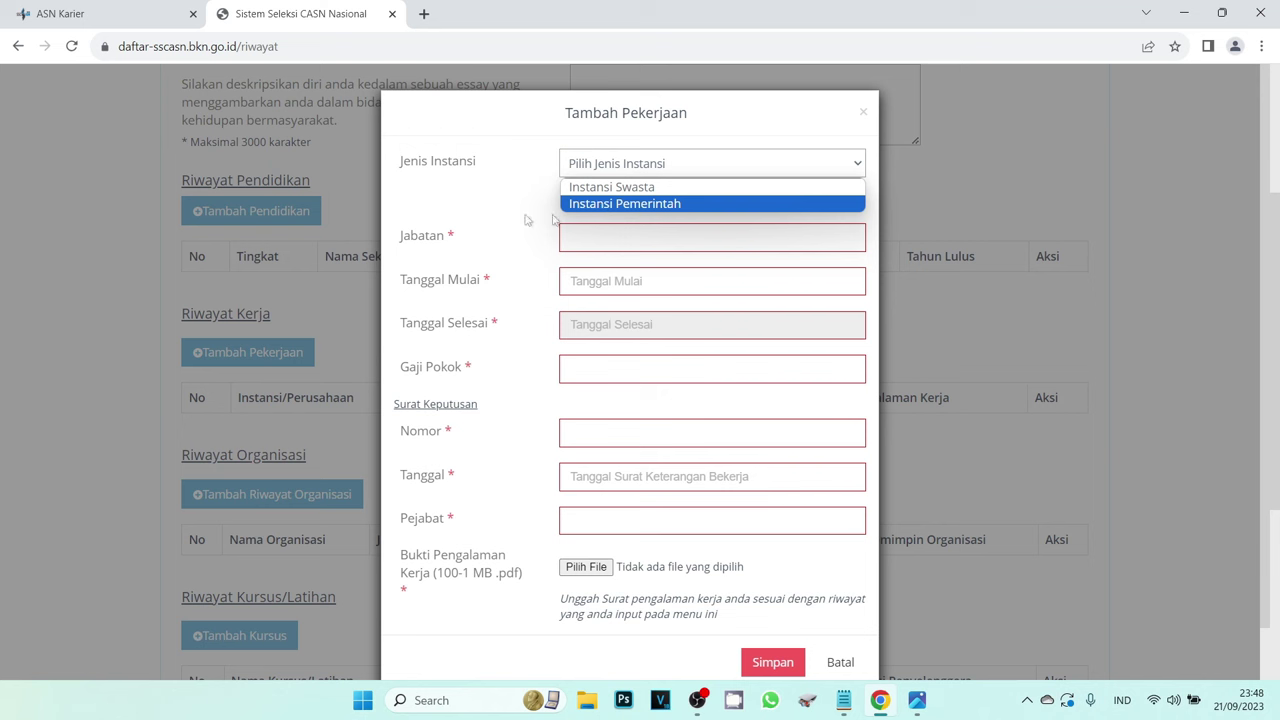
left_click(587, 220)
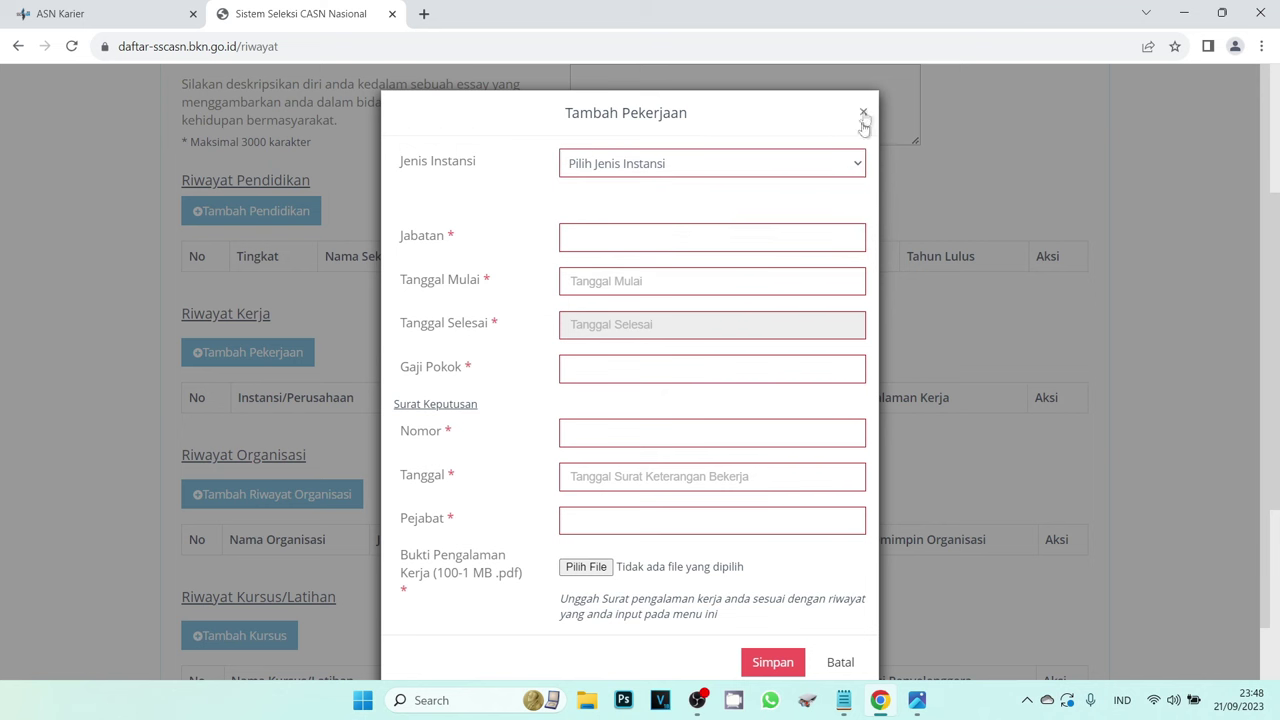
scroll(752, 510, "down", 1)
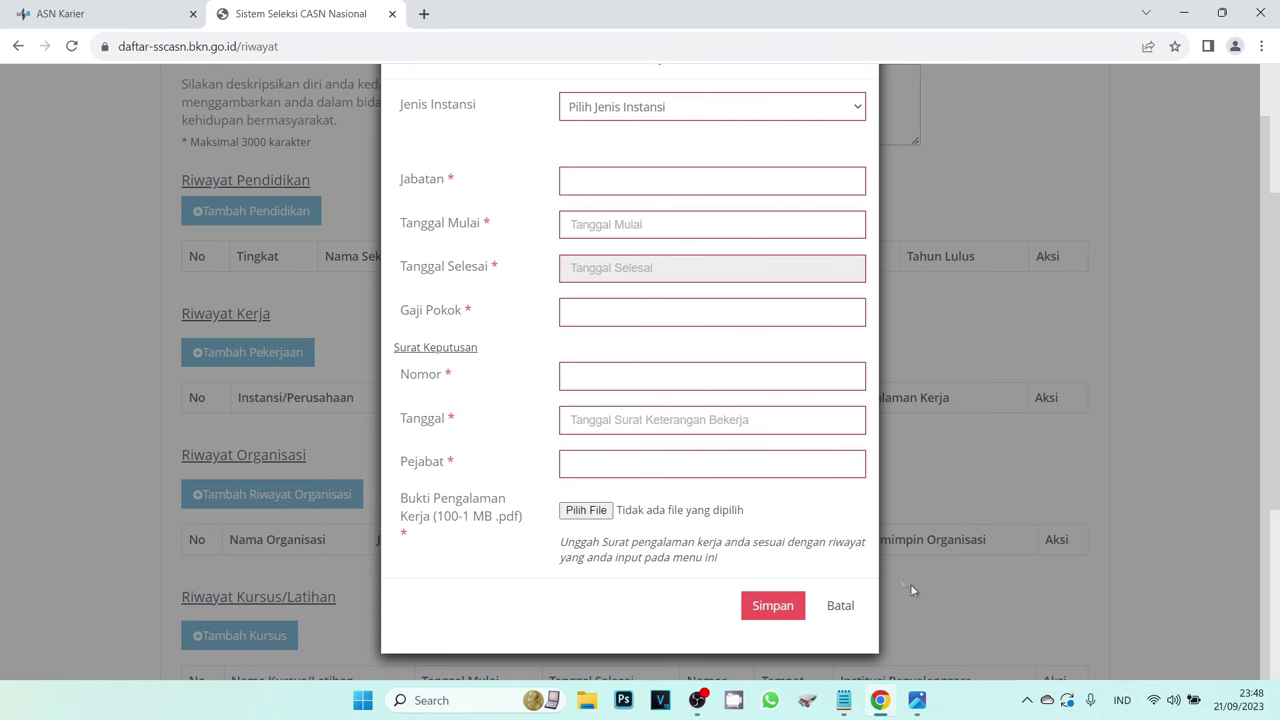
left_click(860, 603)
Step: Review the remaining organisation, course and scientific writing history sections, and go to the Dokumen stage
scroll(390, 432, "down", 2)
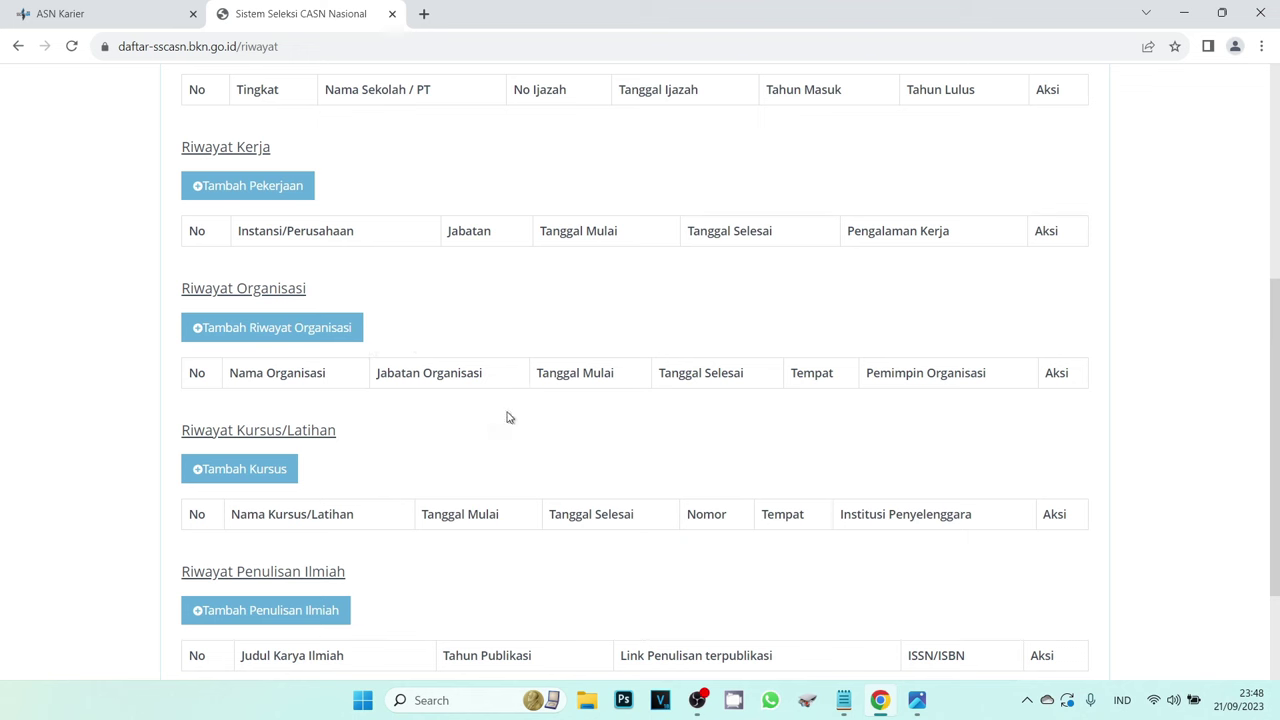
scroll(440, 445, "down", 2)
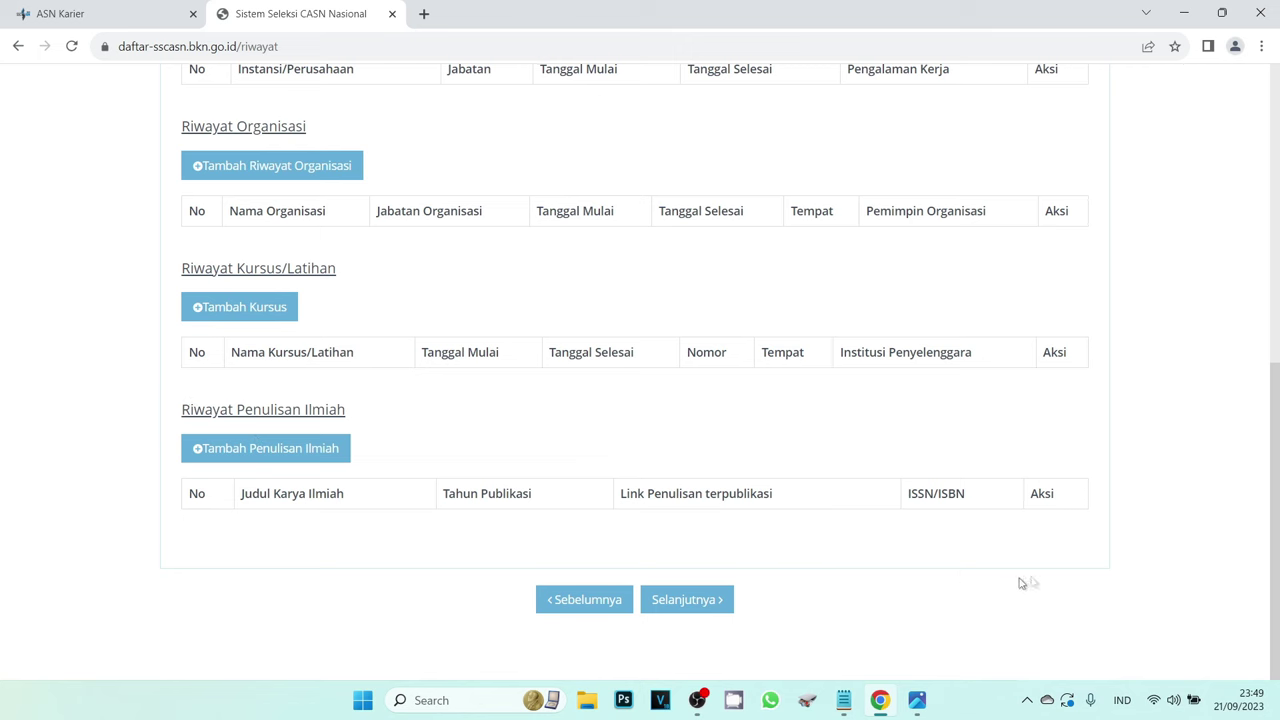
scroll(1014, 583, "up", 6)
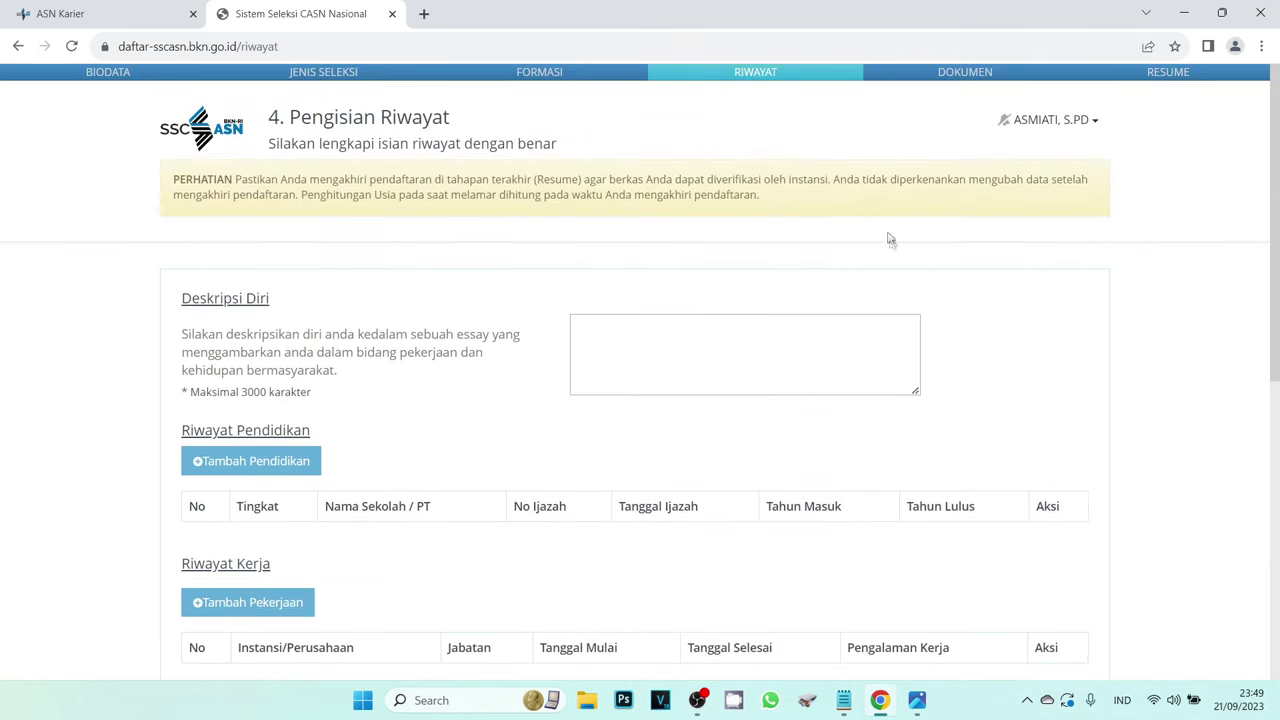
left_click(913, 74)
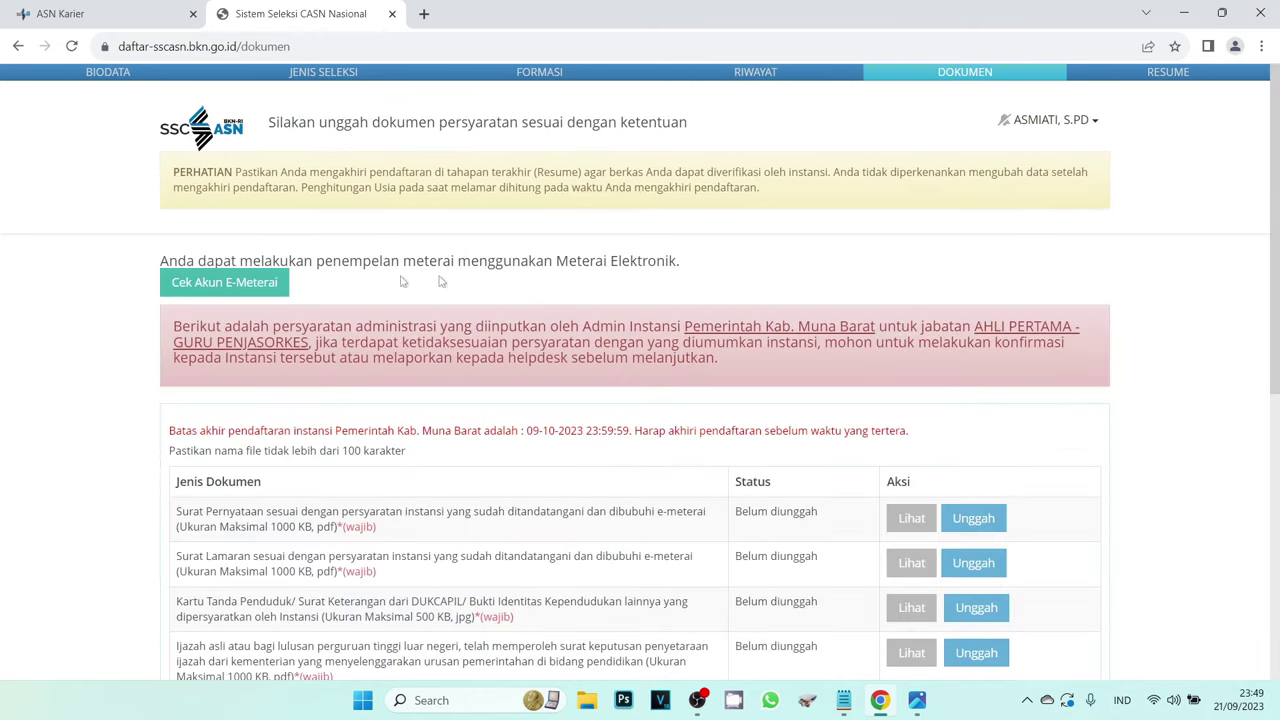
Step: Review the required documents, and register an e-Meterai account with the applicant's email, password and password confirmation
scroll(783, 291, "down", 3)
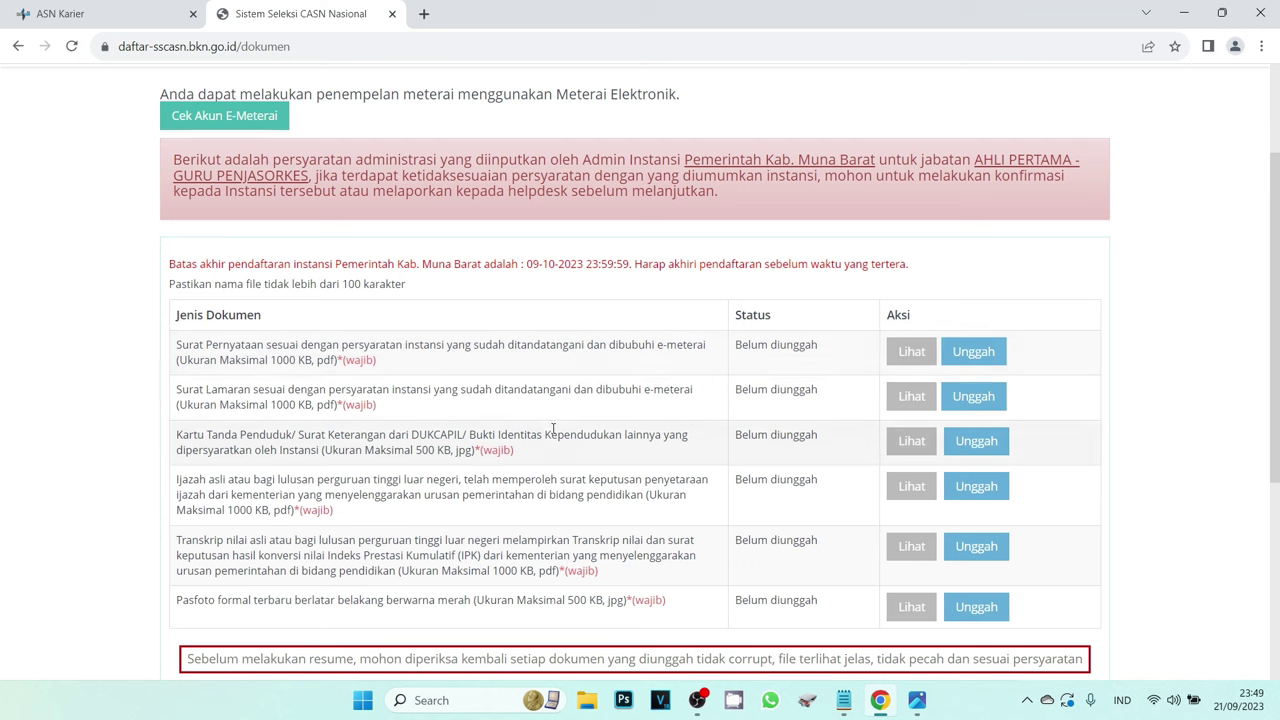
scroll(553, 429, "up", 2)
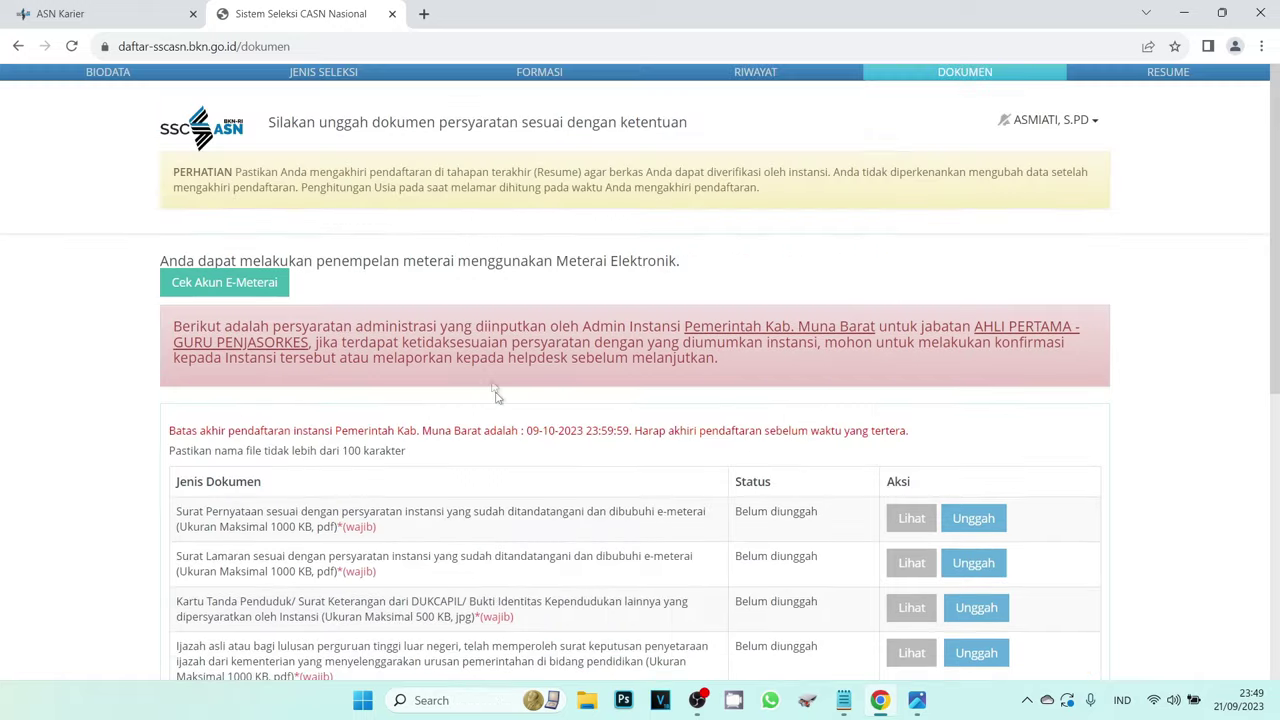
left_click(253, 285)
left_click(240, 289)
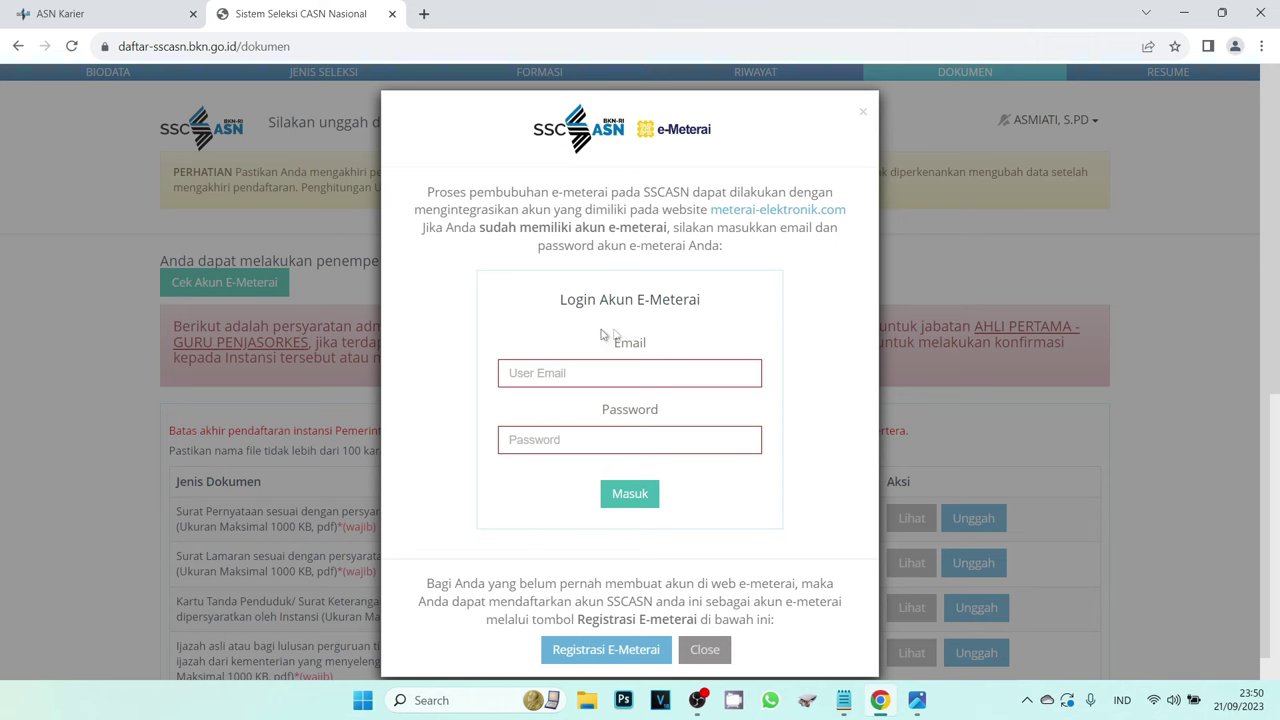
left_click(590, 652)
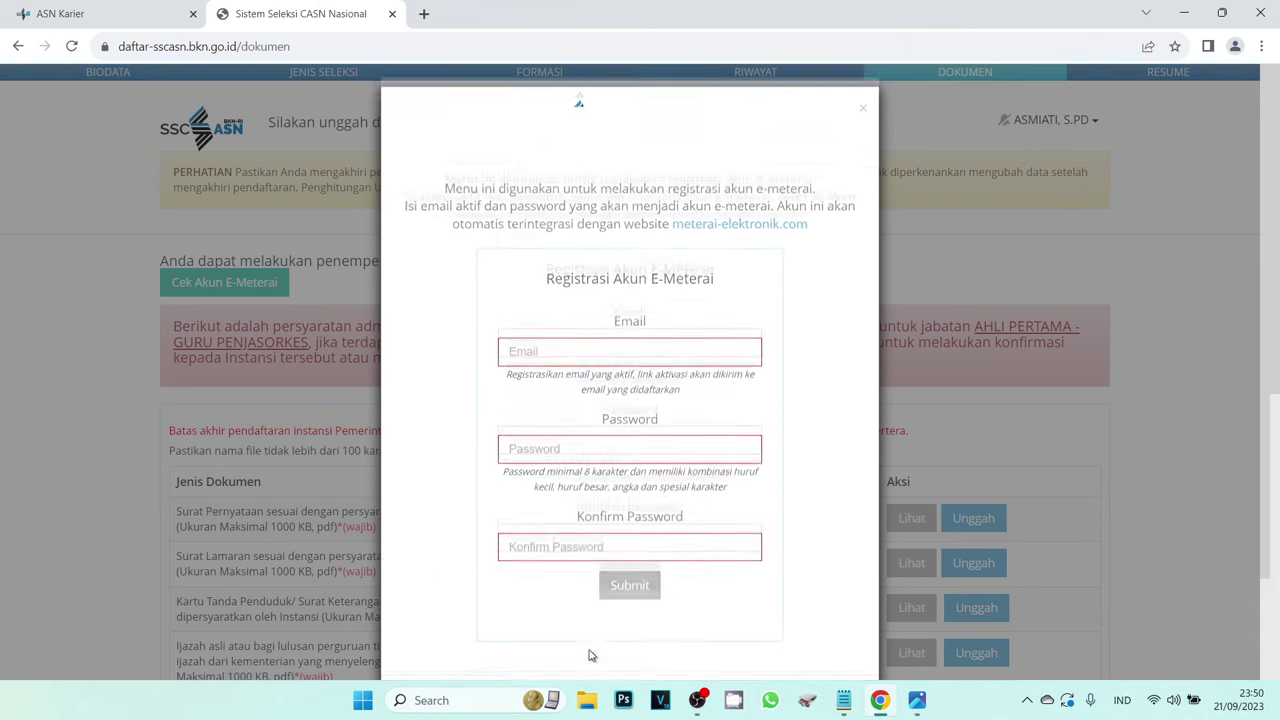
left_click(620, 356)
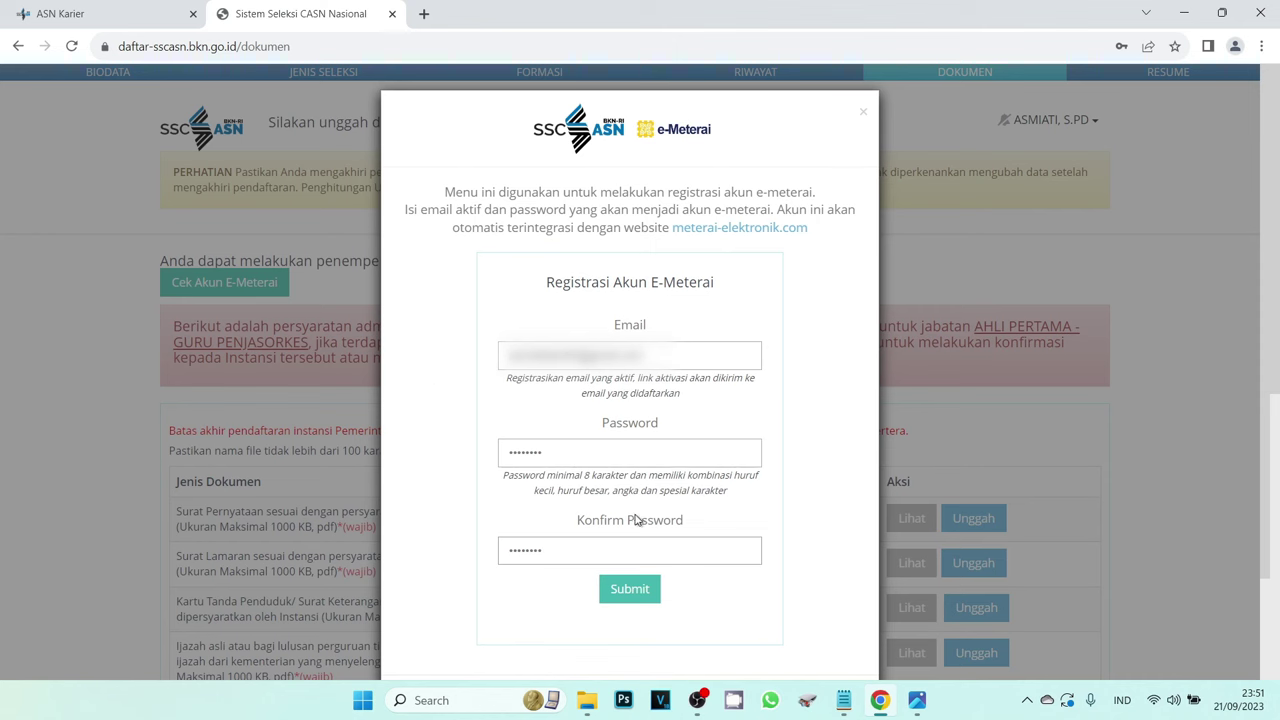
left_click(628, 590)
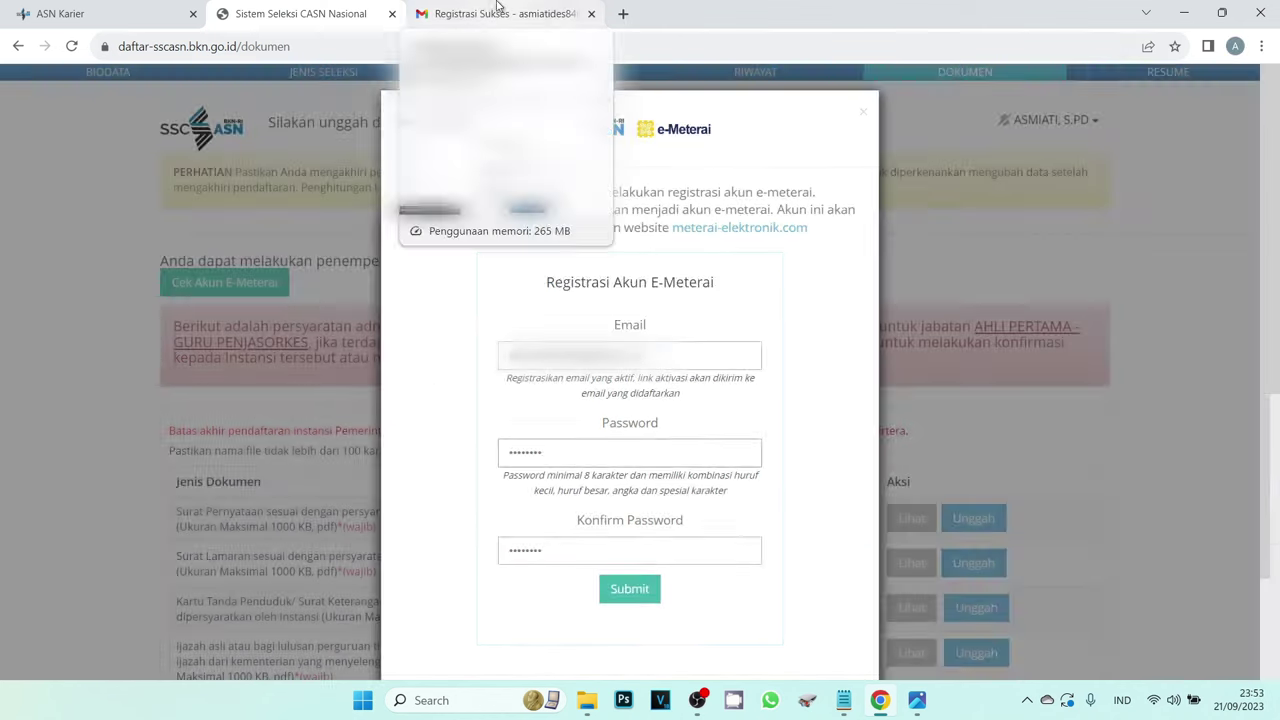
Step: Switch to Gmail, activate the e-Meterai account through the registration email, and acknowledge the verification
left_click(500, 13)
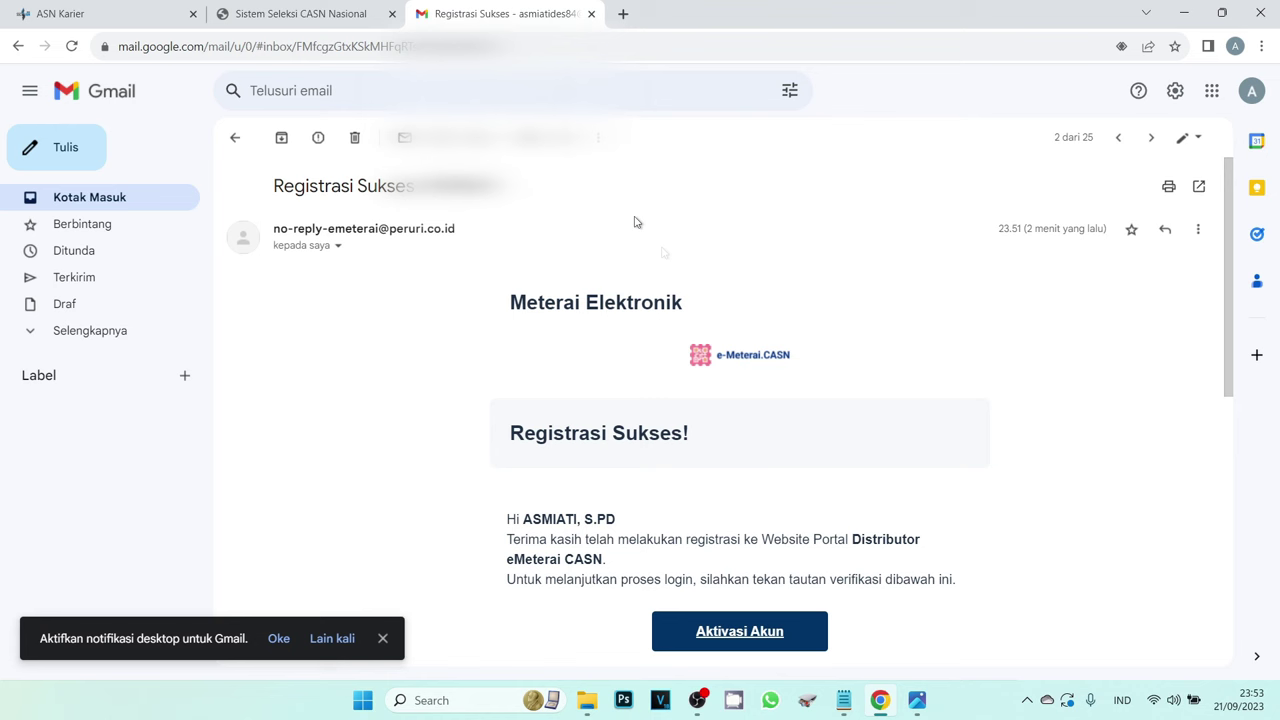
key("ctrl+shift+Tab")
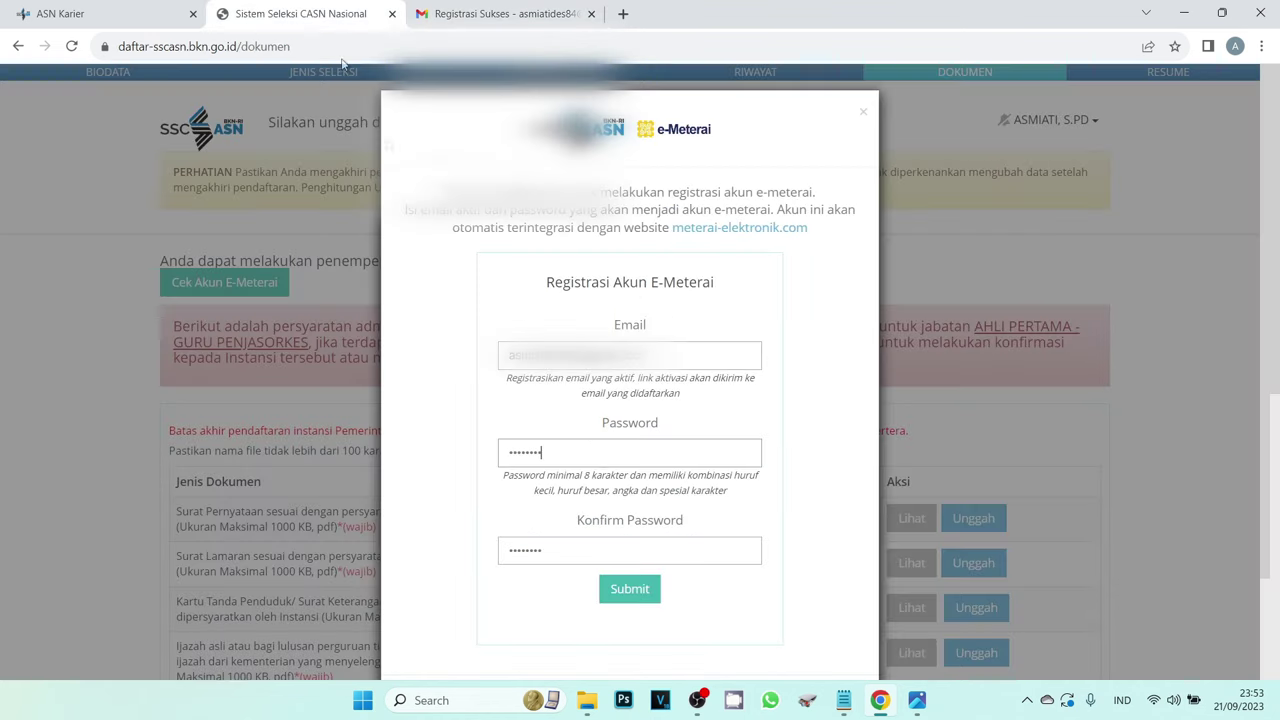
left_click(495, 14)
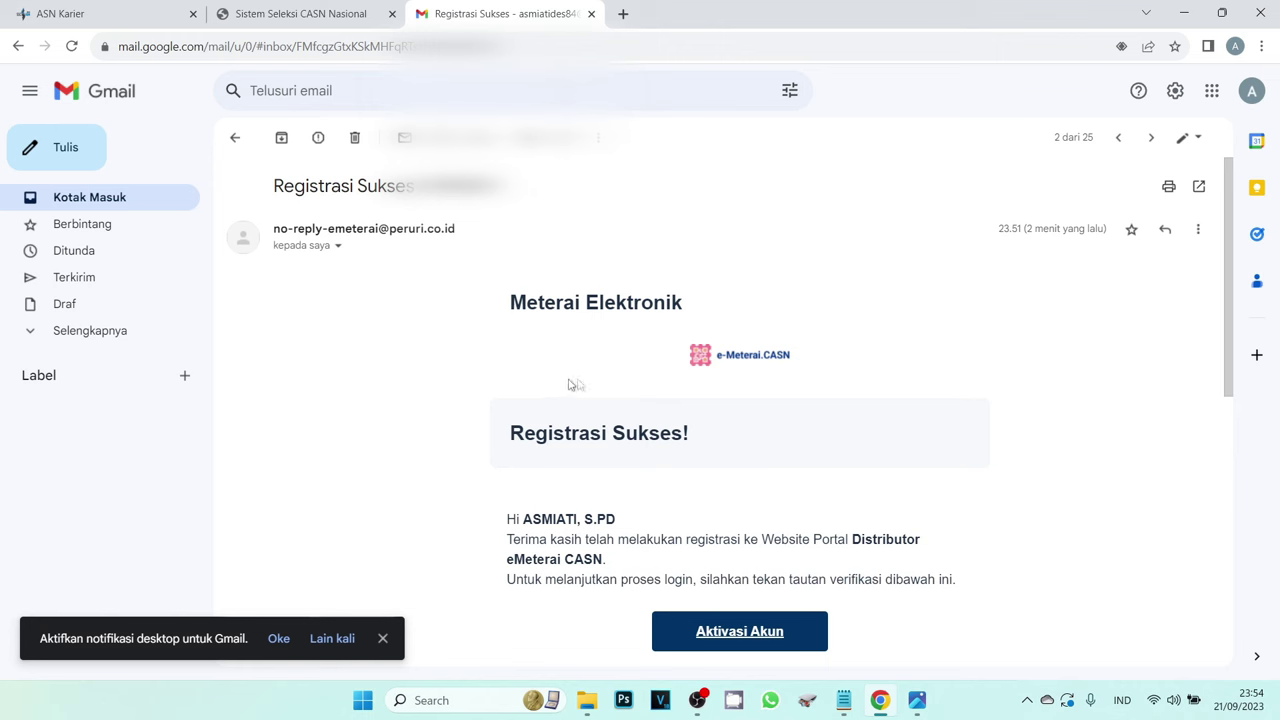
scroll(602, 398, "down", 2)
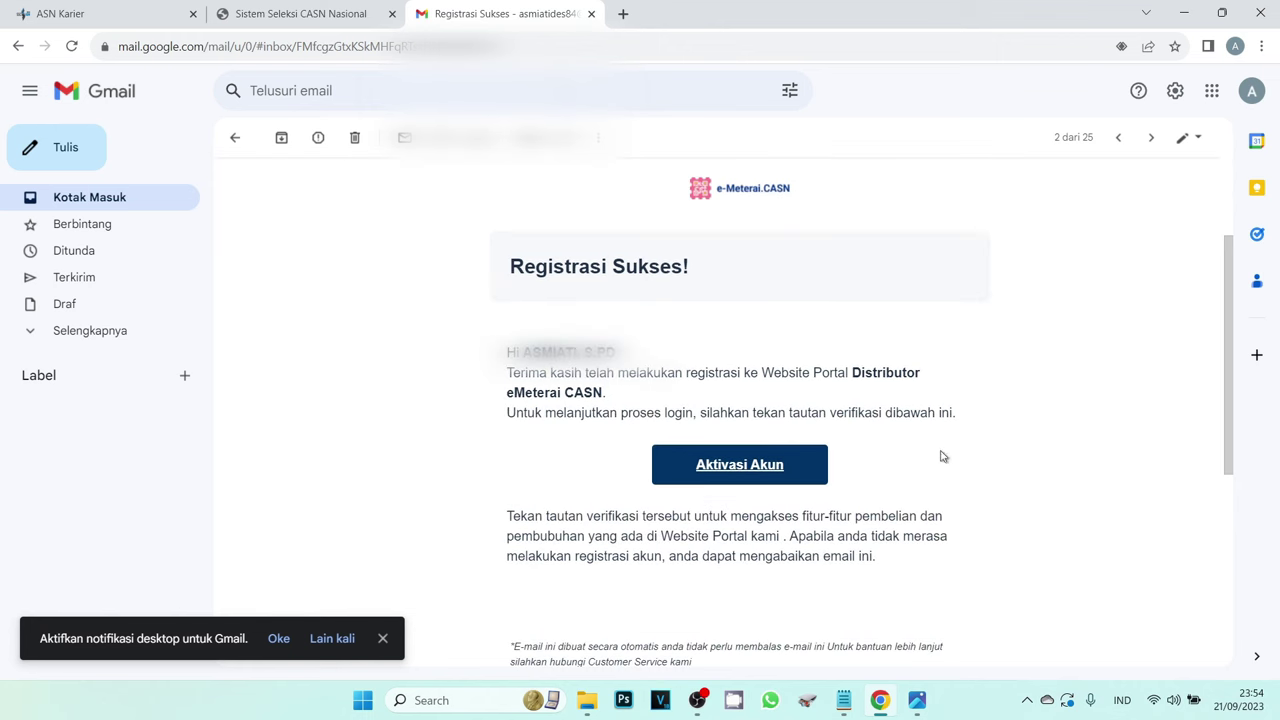
left_click(757, 477)
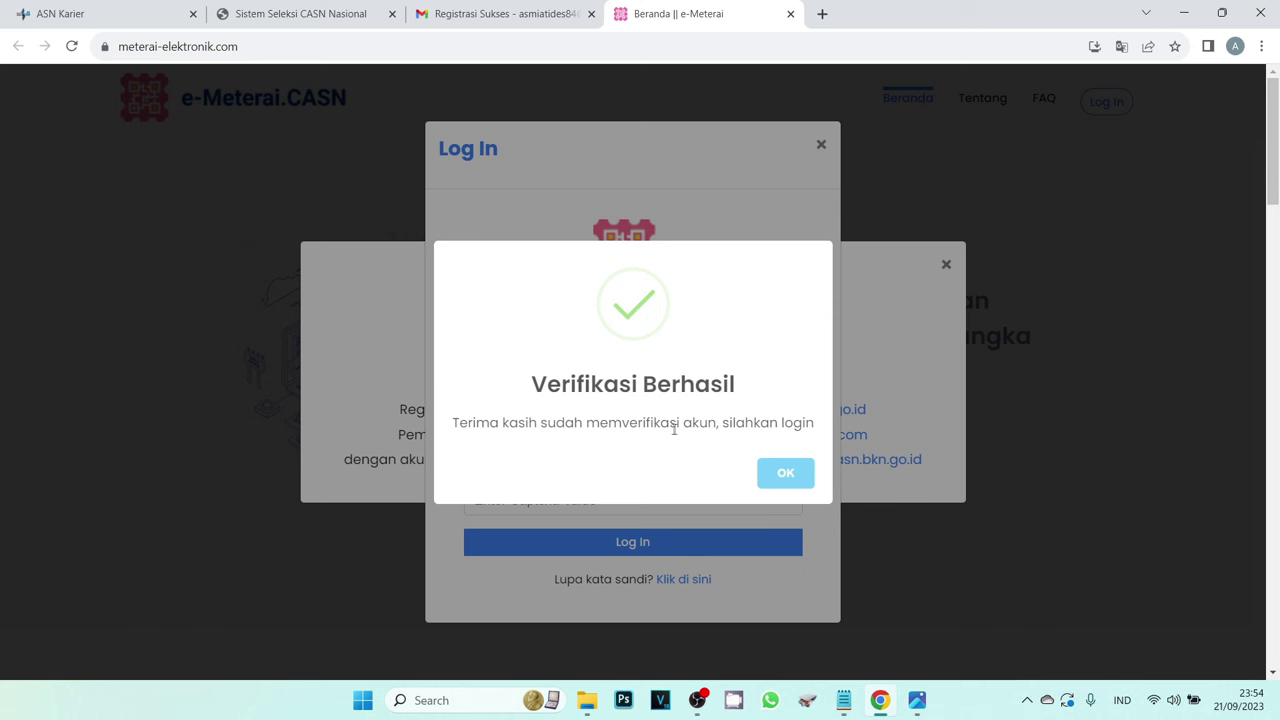
left_click(786, 476)
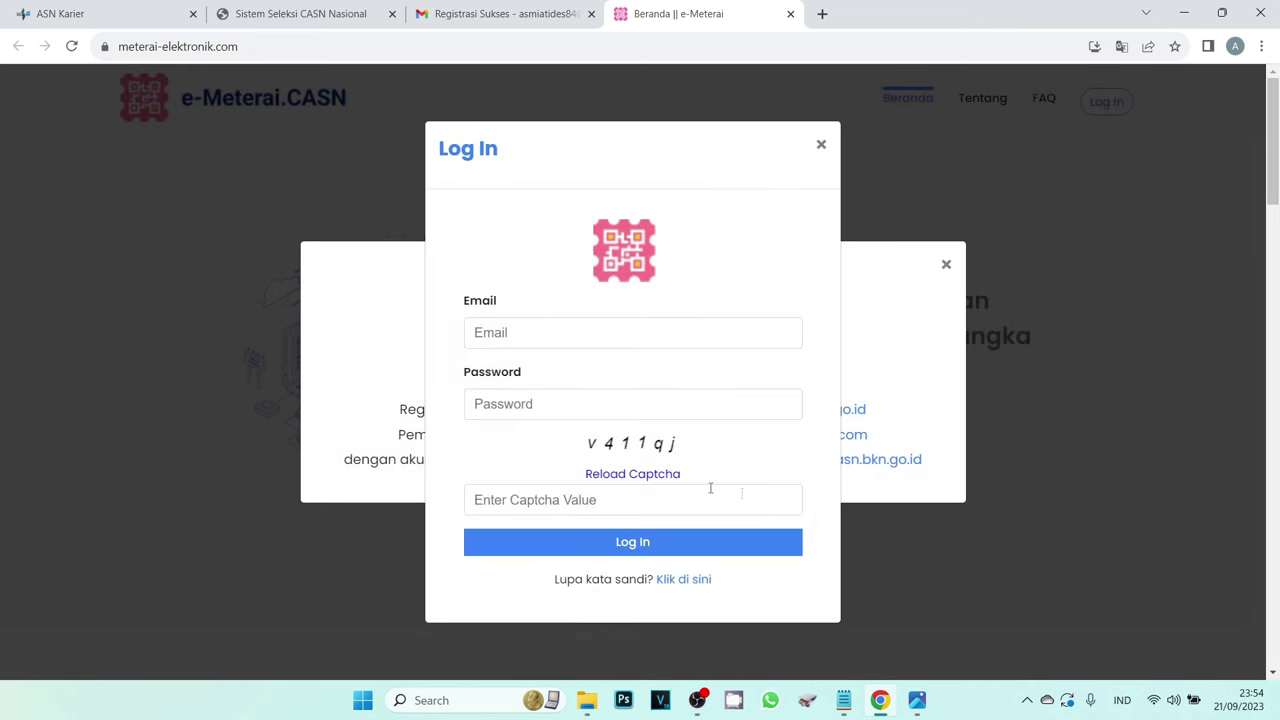
Step: Log in to the e-Meterai site with the account email, password and displayed CAPTCHA code, and finish the introductory tour
left_click(540, 340)
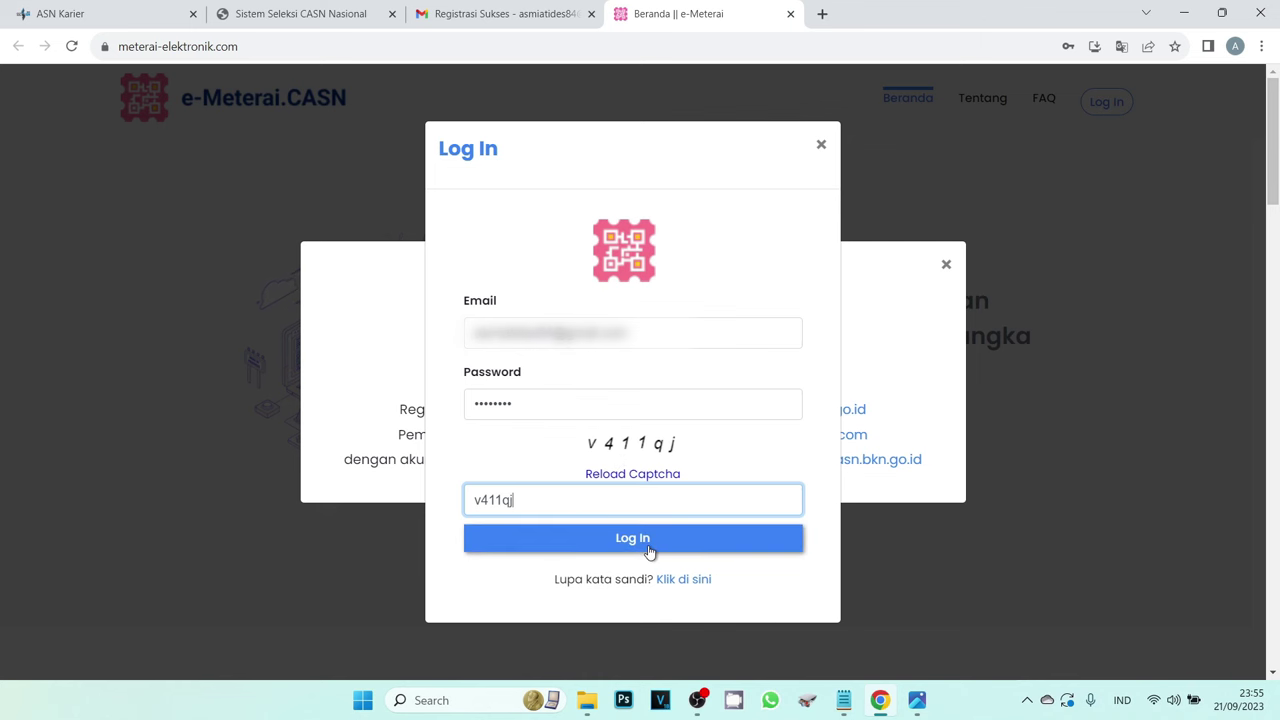
left_click(648, 551)
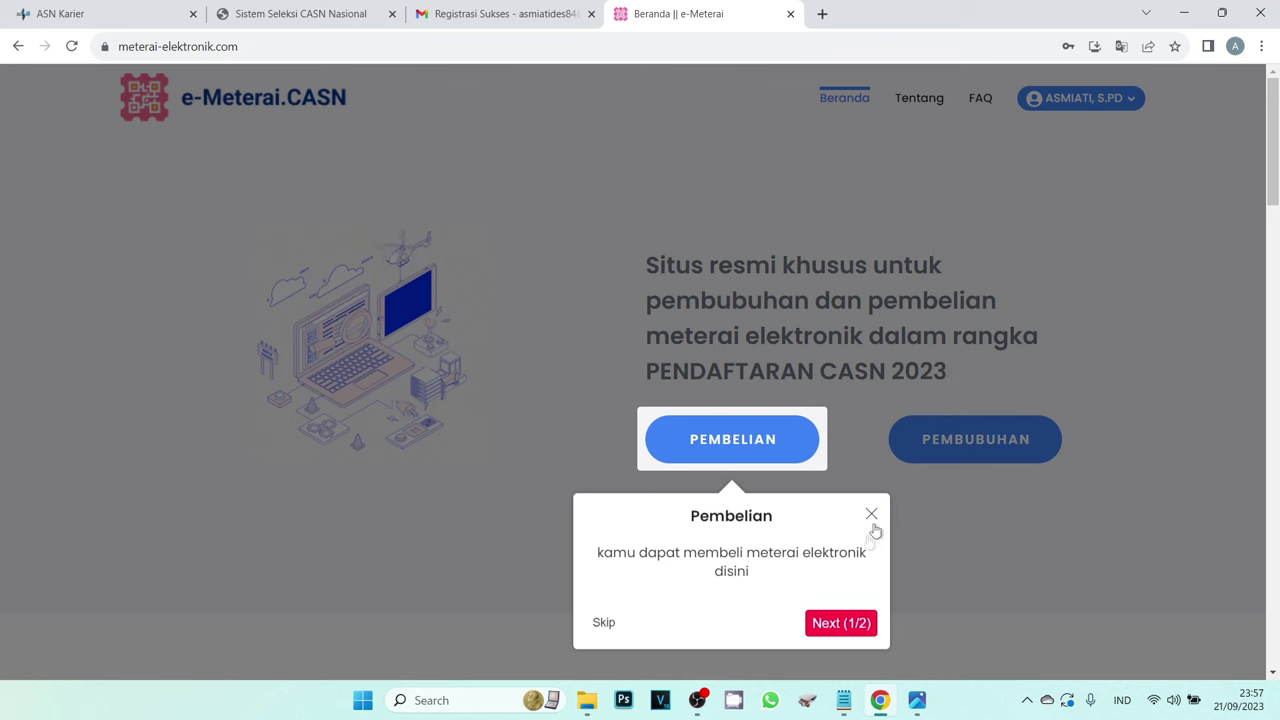
left_click(846, 625)
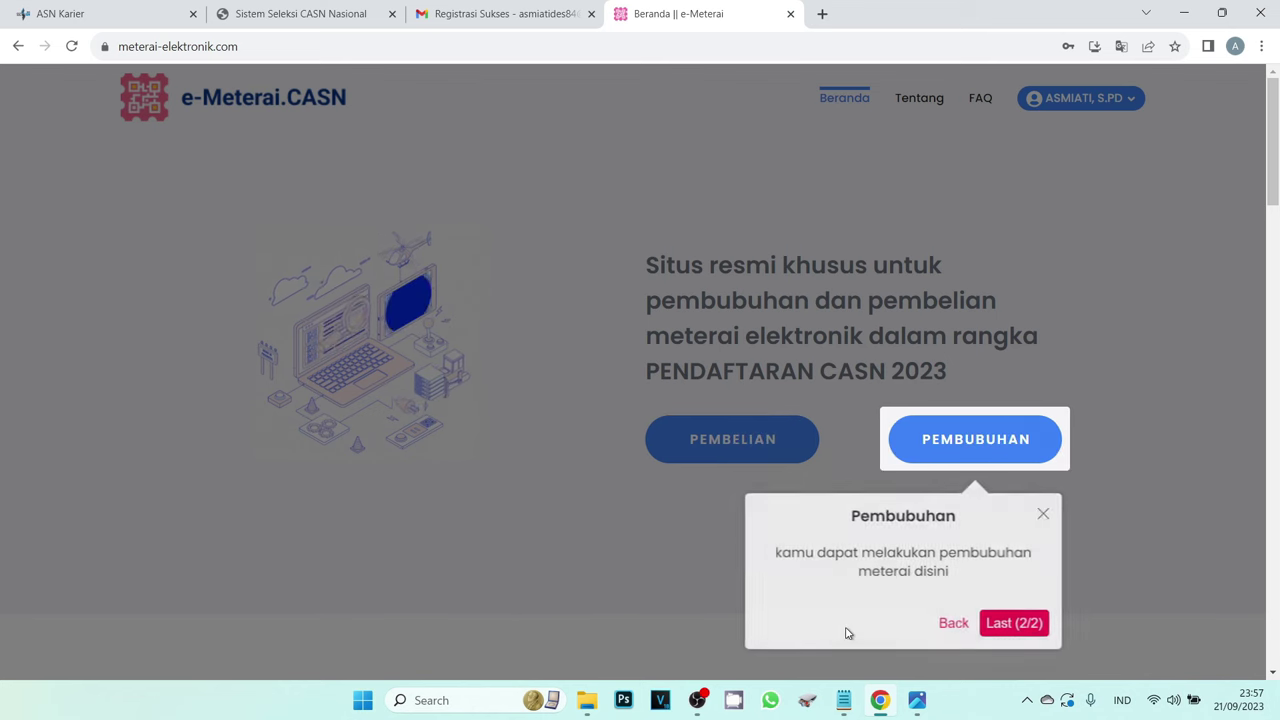
left_click(1014, 624)
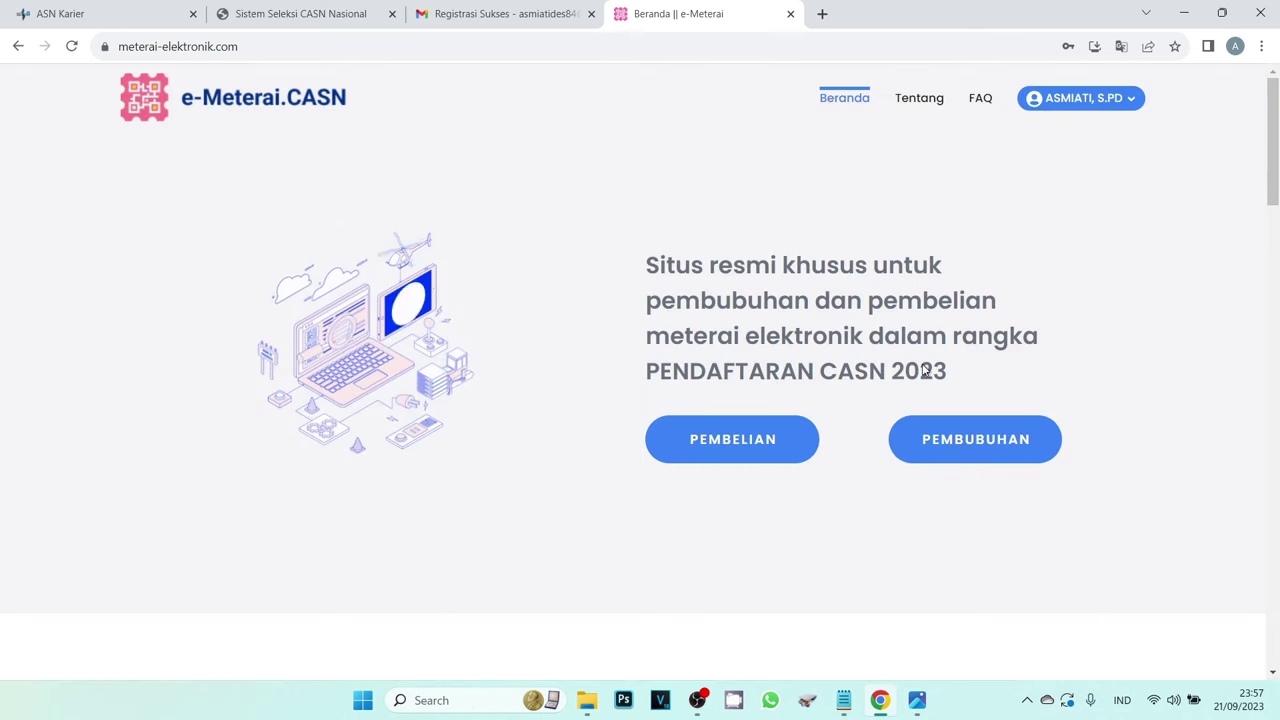
Step: Order an e-Meterai purchase with a quota of 4 using QRIS 1, and proceed to payment
left_click(715, 448)
double_click(514, 347)
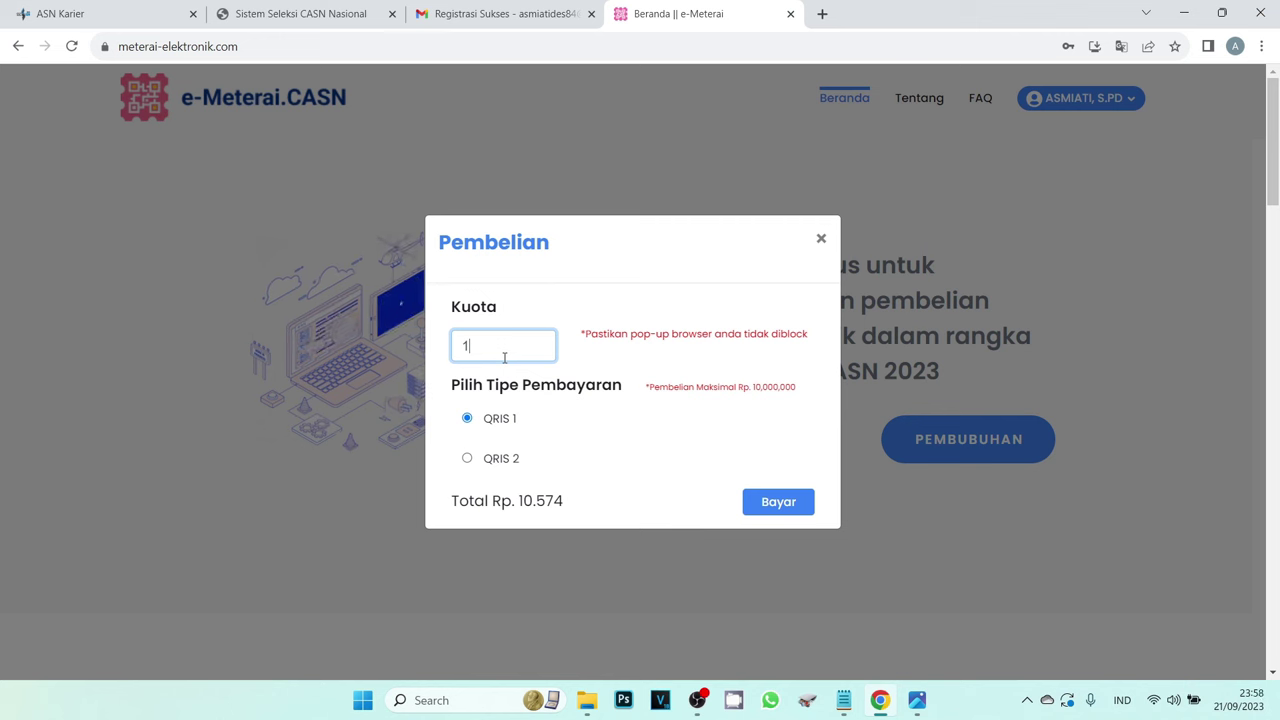
left_click_drag(502, 350, 423, 351)
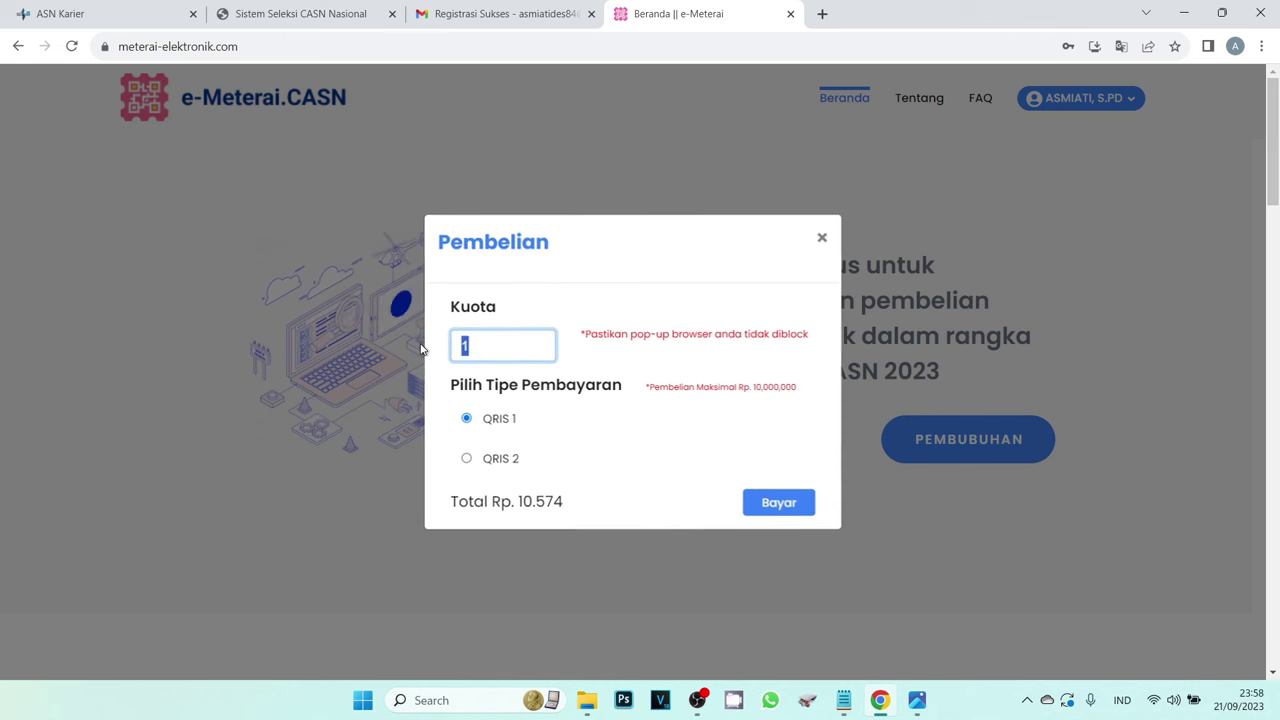
type("34")
key("BackSpace")
key("BackSpace")
type("4")
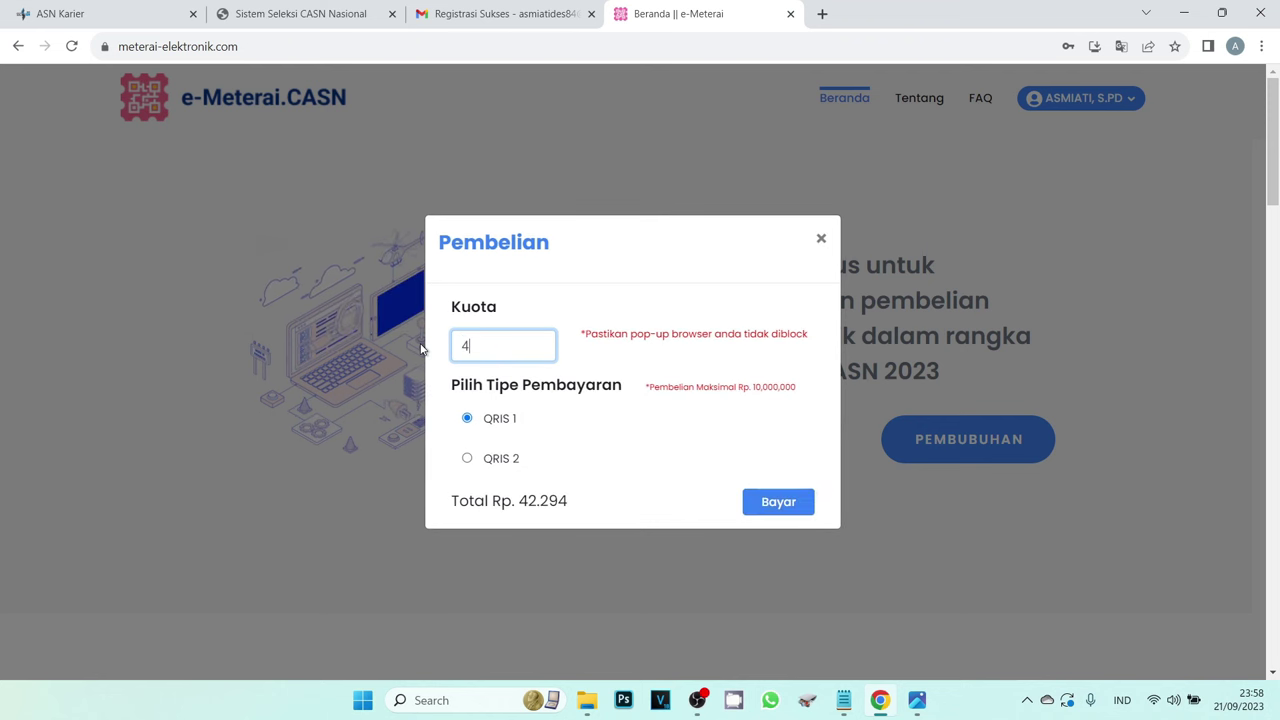
left_click(769, 505)
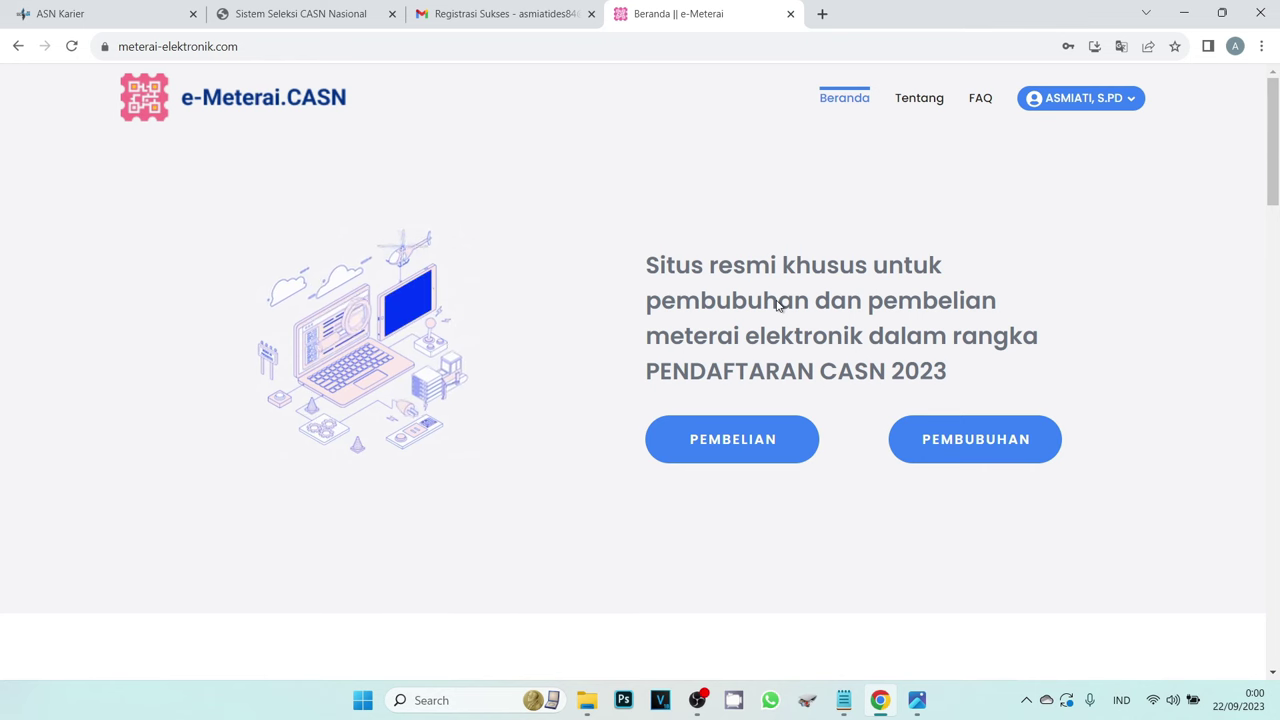
Step: Return to the SSCASN Dokumen stage and start uploading the Surat Pernyataan as a PDF that does not yet have an e-Meterai
key("ctrl+2")
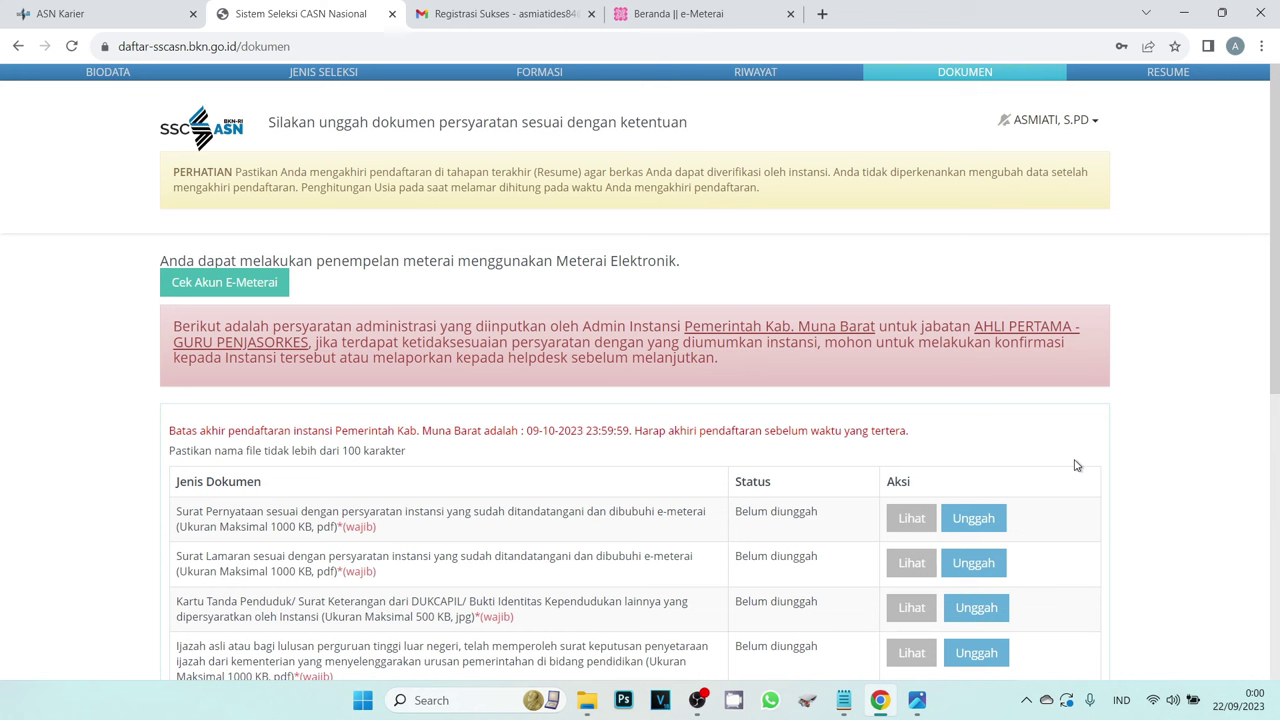
left_click(979, 519)
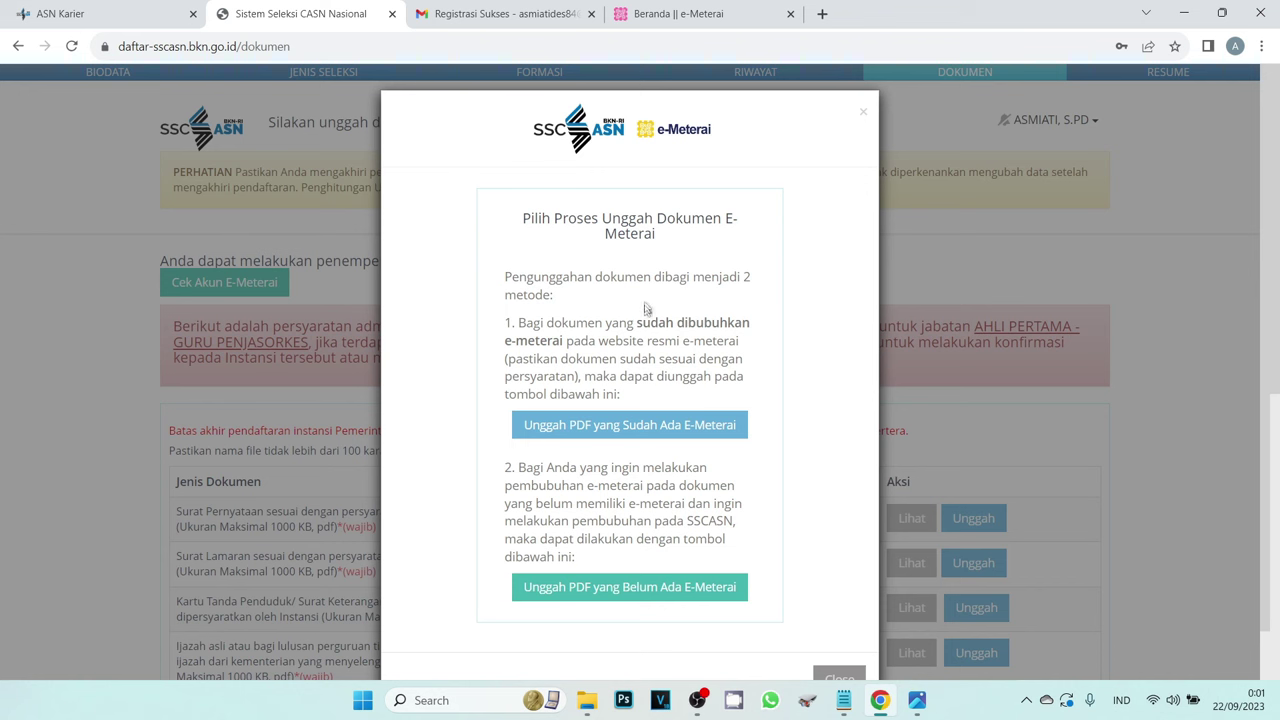
left_click(628, 12)
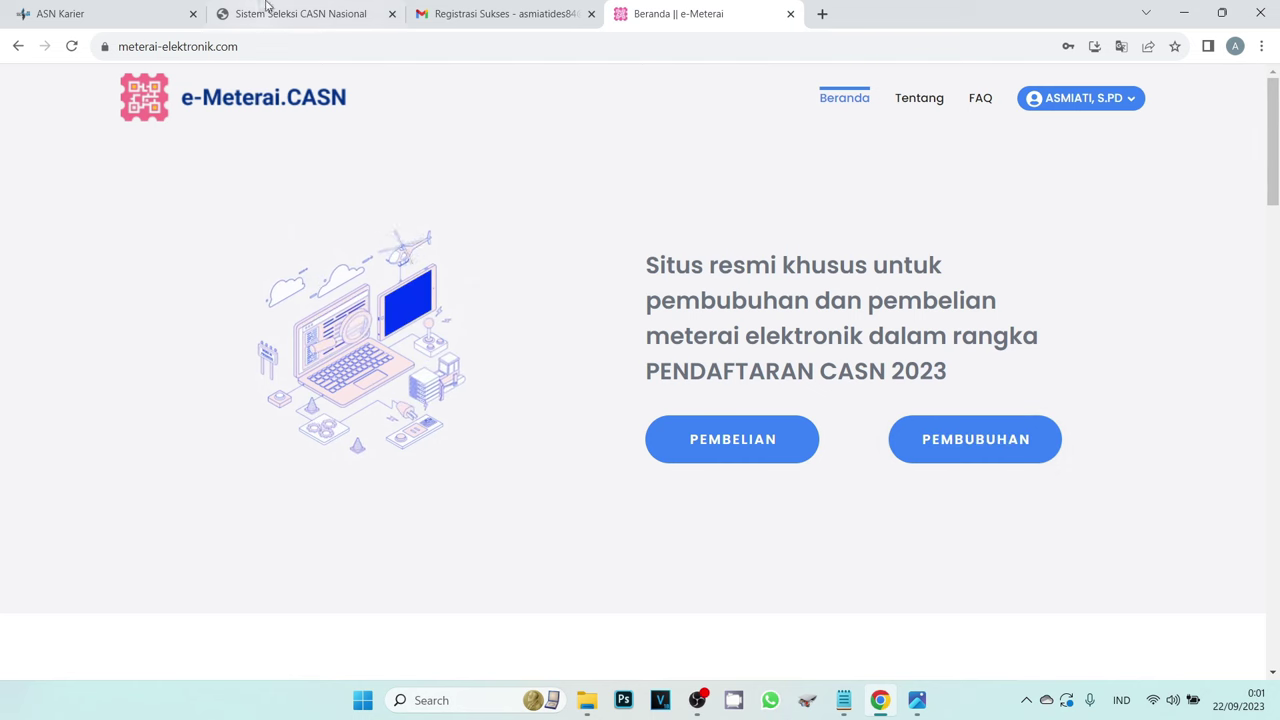
left_click(314, 13)
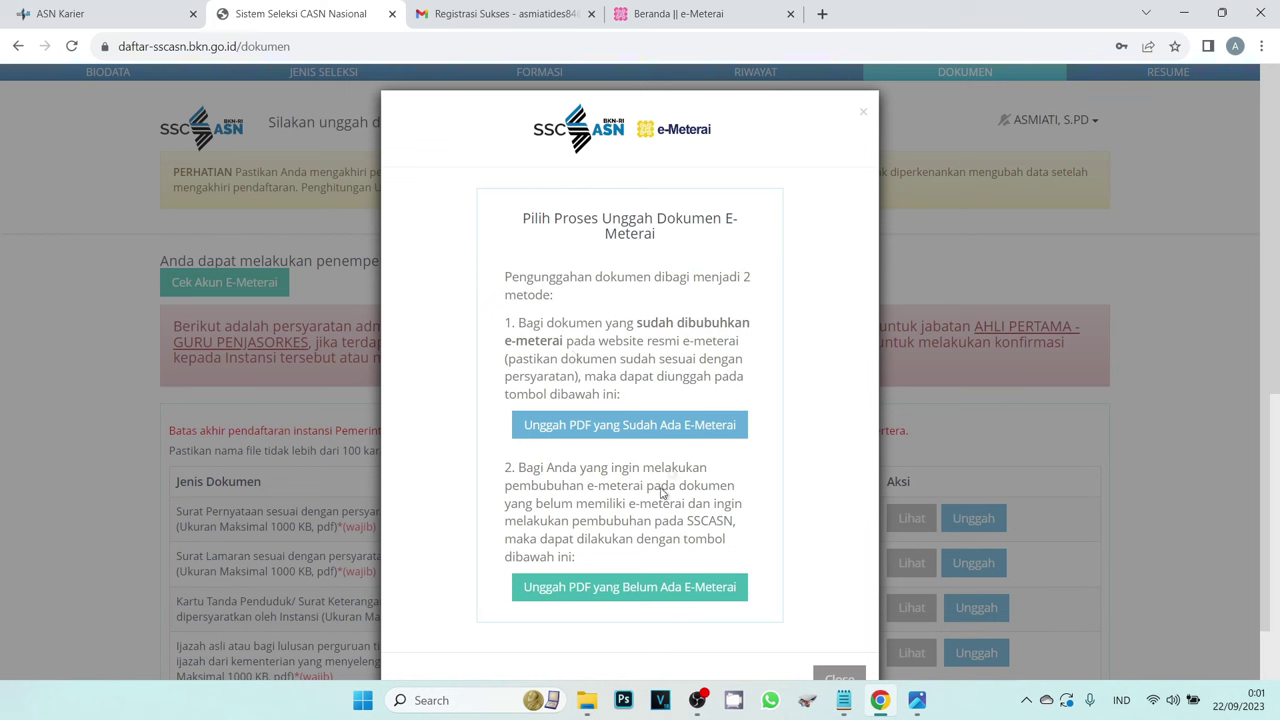
left_click(646, 592)
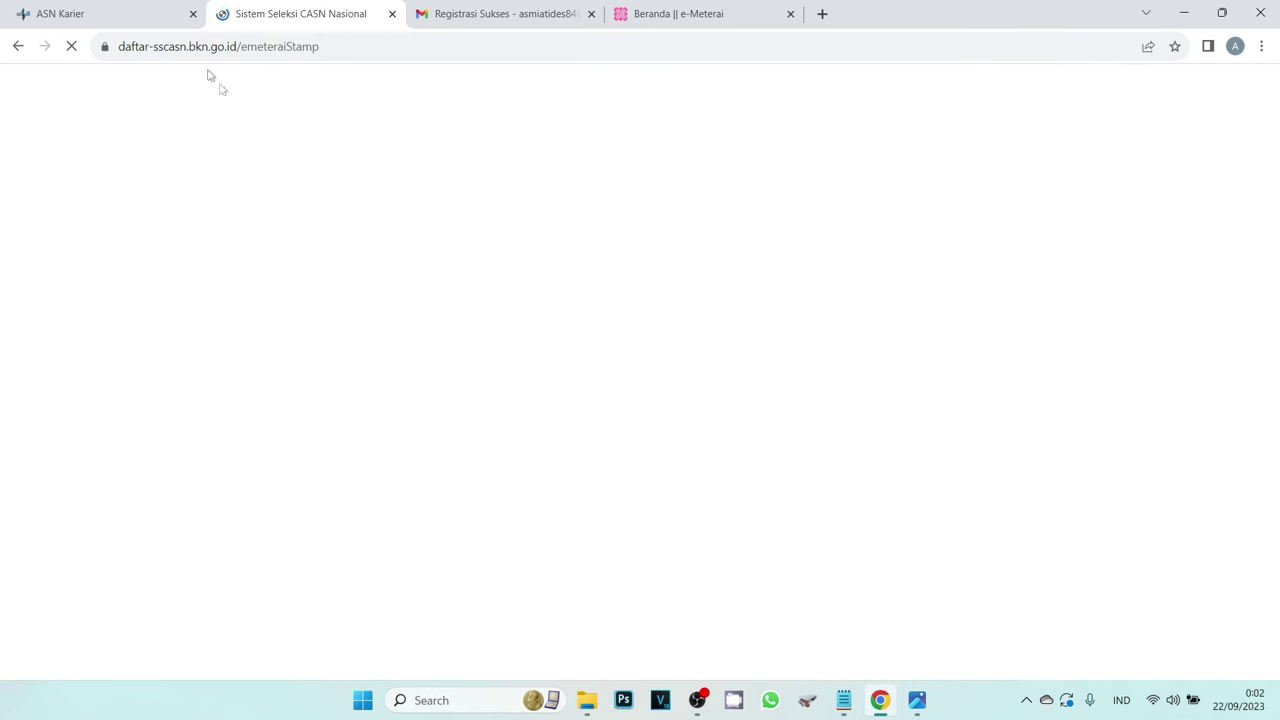